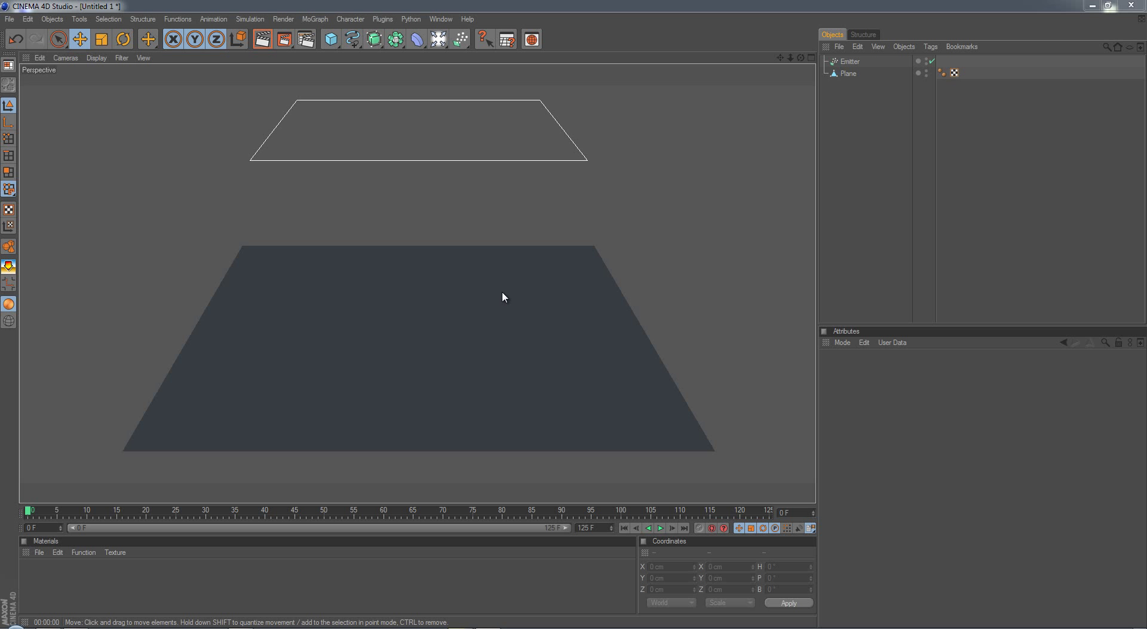
Inspect the scene: select the emitter and plane, play and rewind the animation, render a preview
left_click(849, 62)
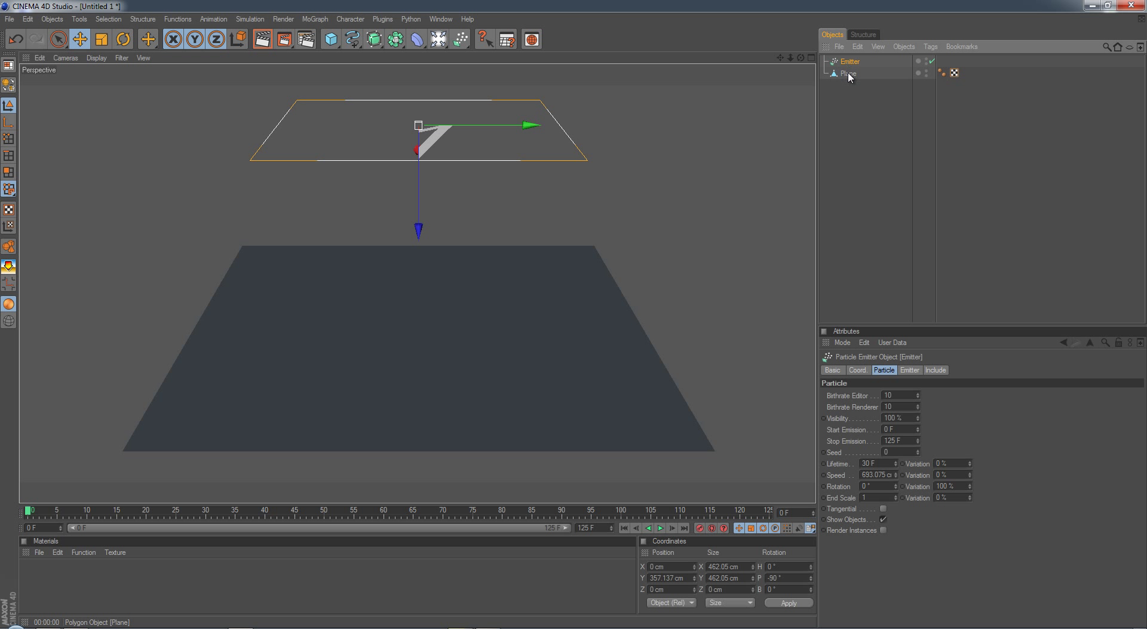
left_click(848, 73)
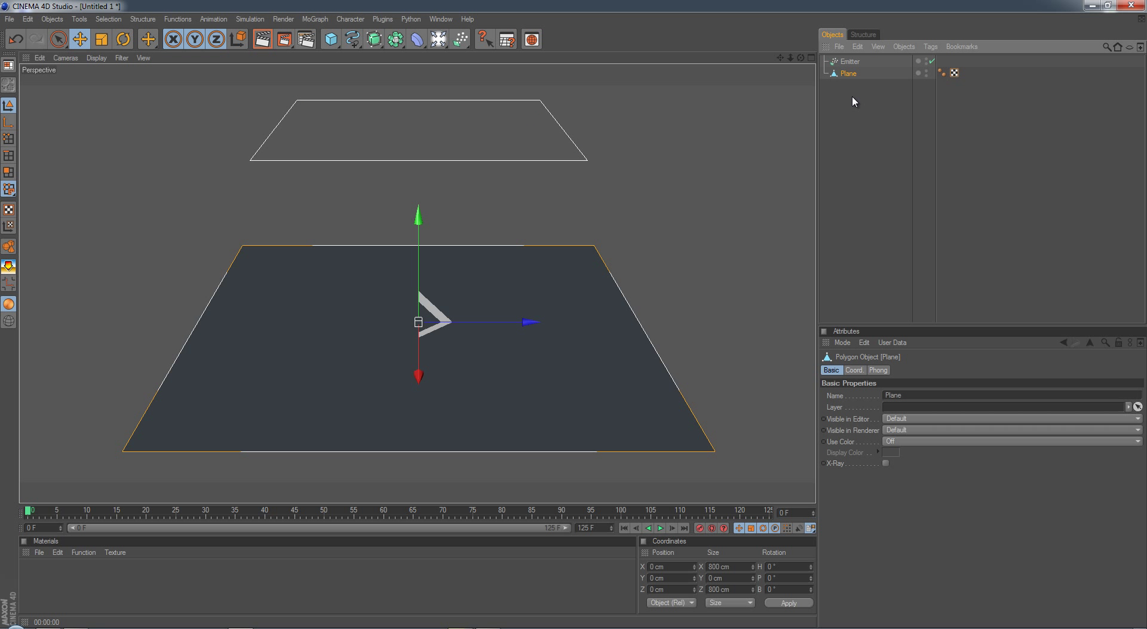
left_click(852, 95)
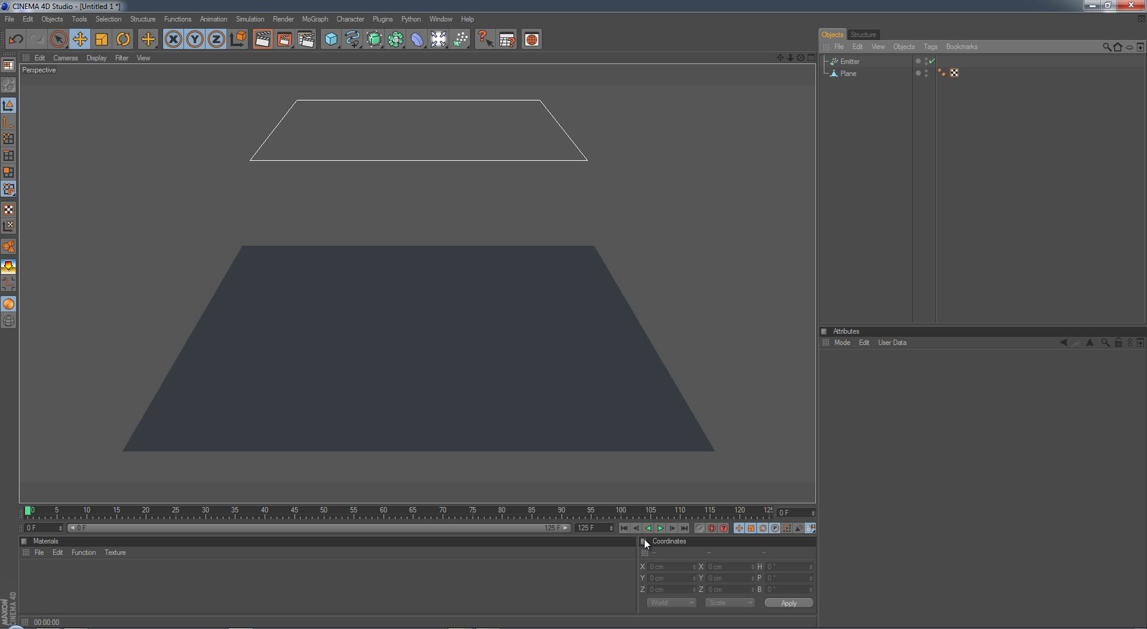
left_click(661, 527)
left_click(660, 528)
left_click(624, 527)
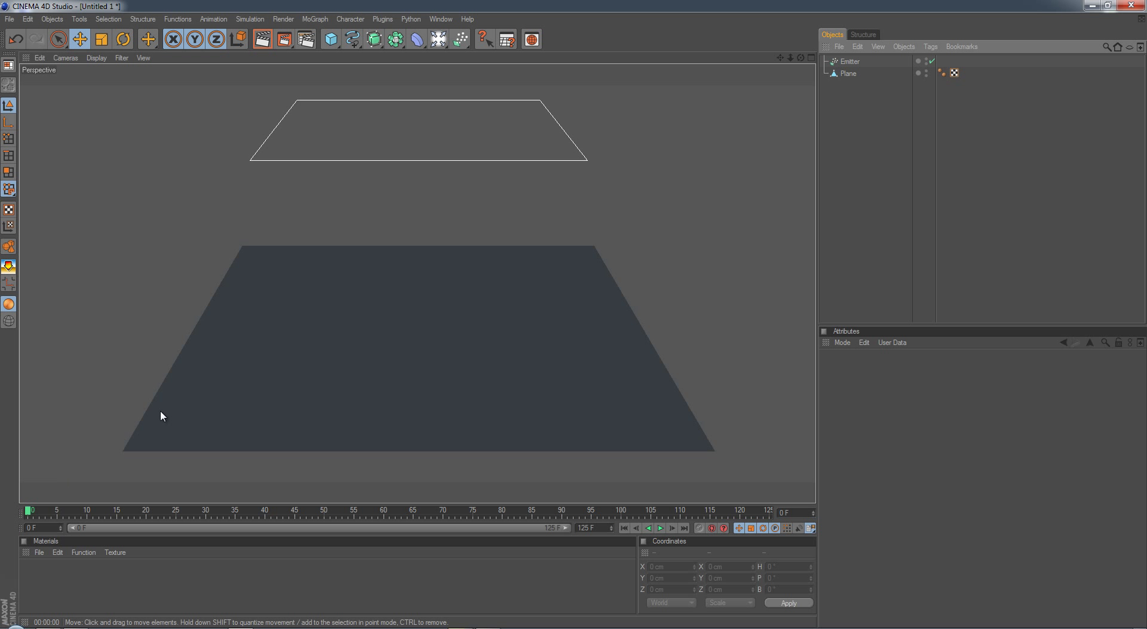
left_click(267, 42)
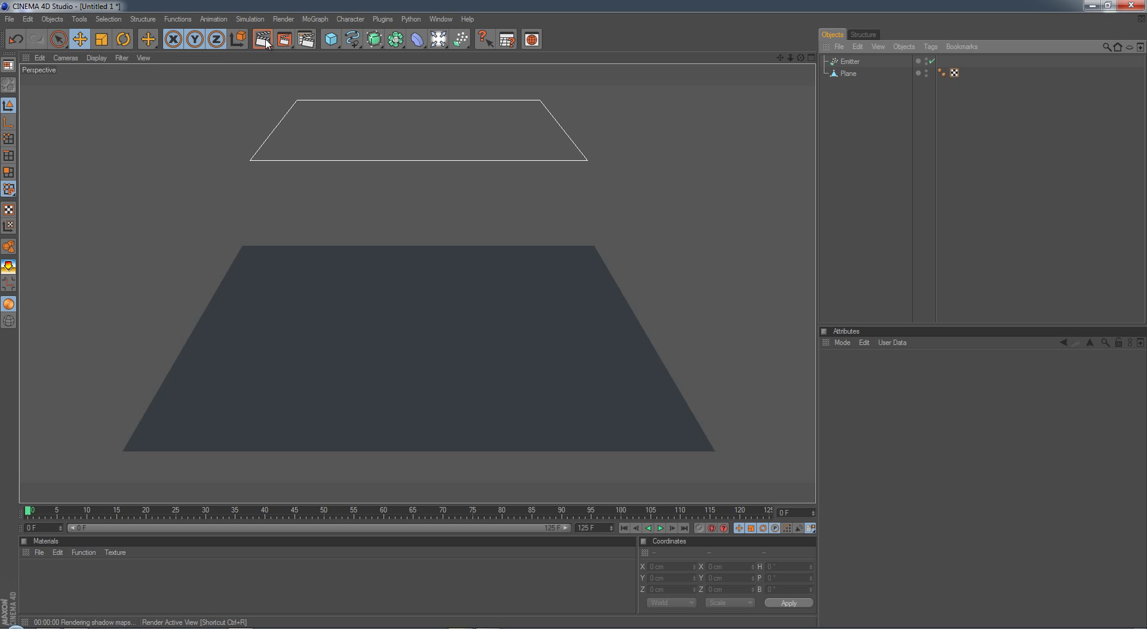
left_click(387, 128)
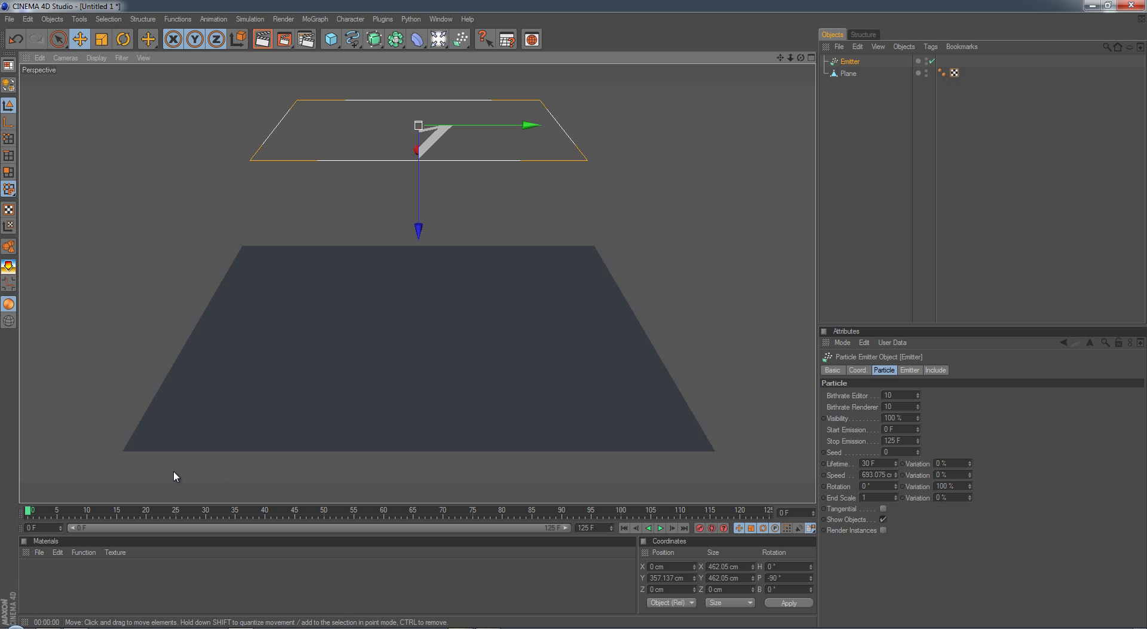
Create material Mat on the lower plane, colour it steel blue (R86 G131 B151), and show Bump
double_click(49, 593)
mouse_move(33, 574)
left_mouse_down()
mouse_move(165, 511)
mouse_move(197, 419)
left_mouse_up()
double_click(30, 578)
mouse_move(358, 82)
left_mouse_down()
mouse_move(857, 251)
mouse_move(829, 217)
left_mouse_up()
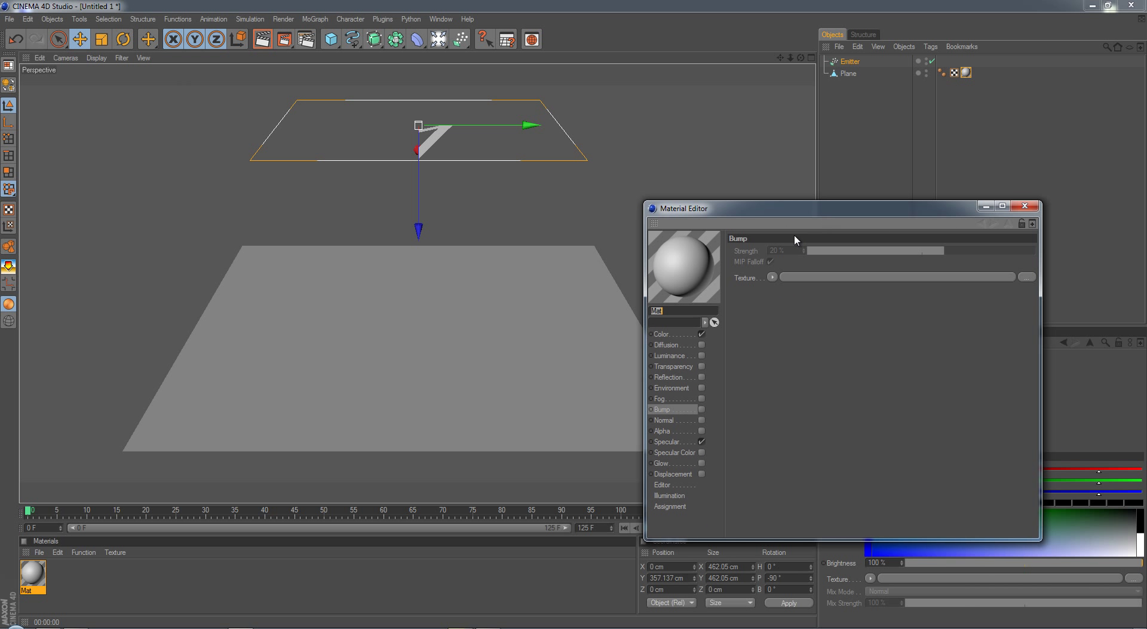
left_click(664, 333)
left_click_drag(884, 326, 922, 323)
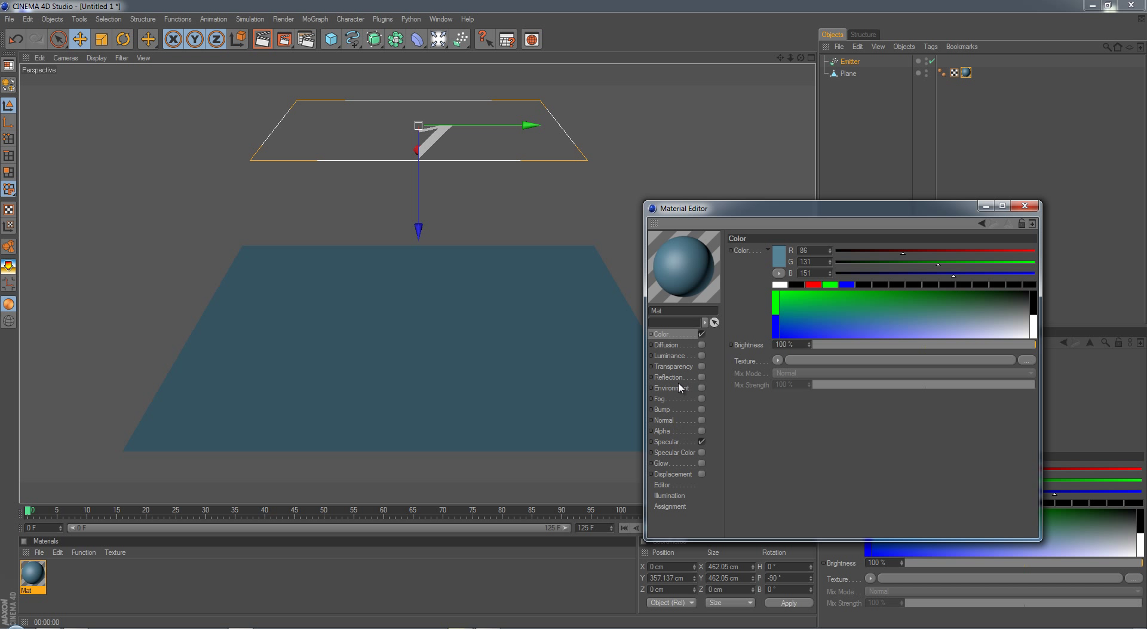
left_click(669, 409)
Enable Mat's Bump with an Effects > Ripple shader and raise its wave length to 15 cm
left_click(701, 410)
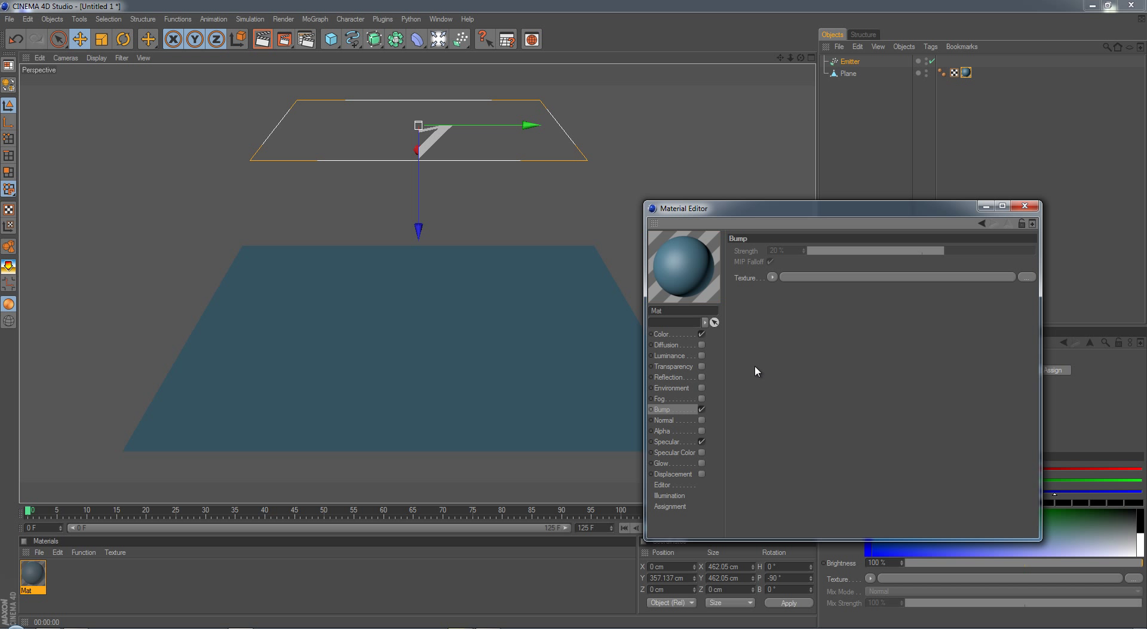
left_click(773, 278)
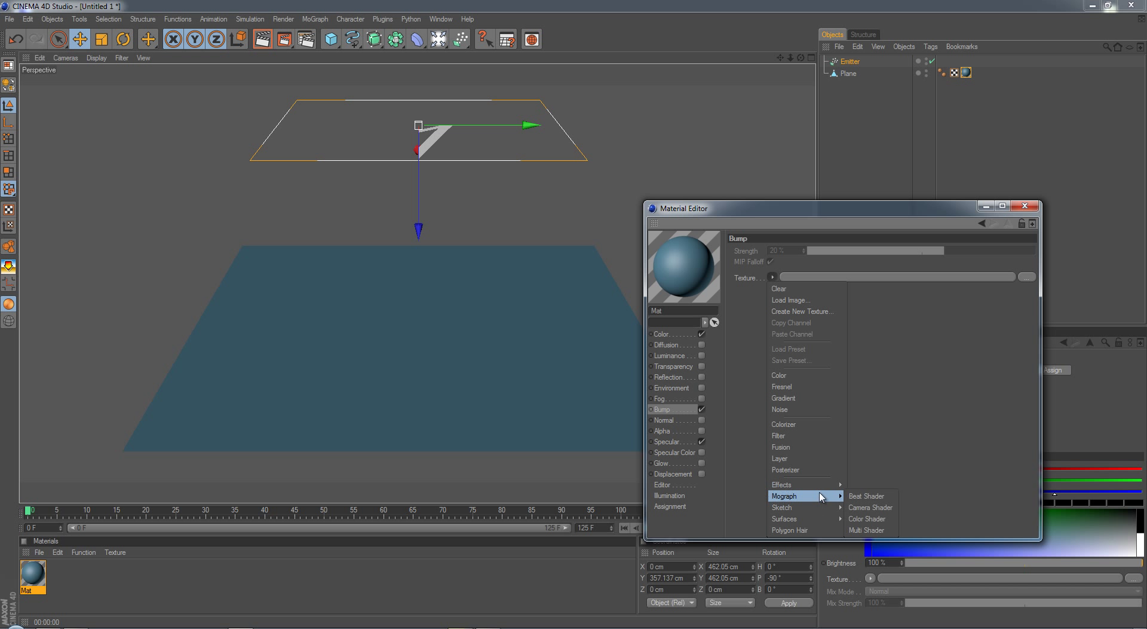
mouse_move(804, 484)
left_click(884, 575)
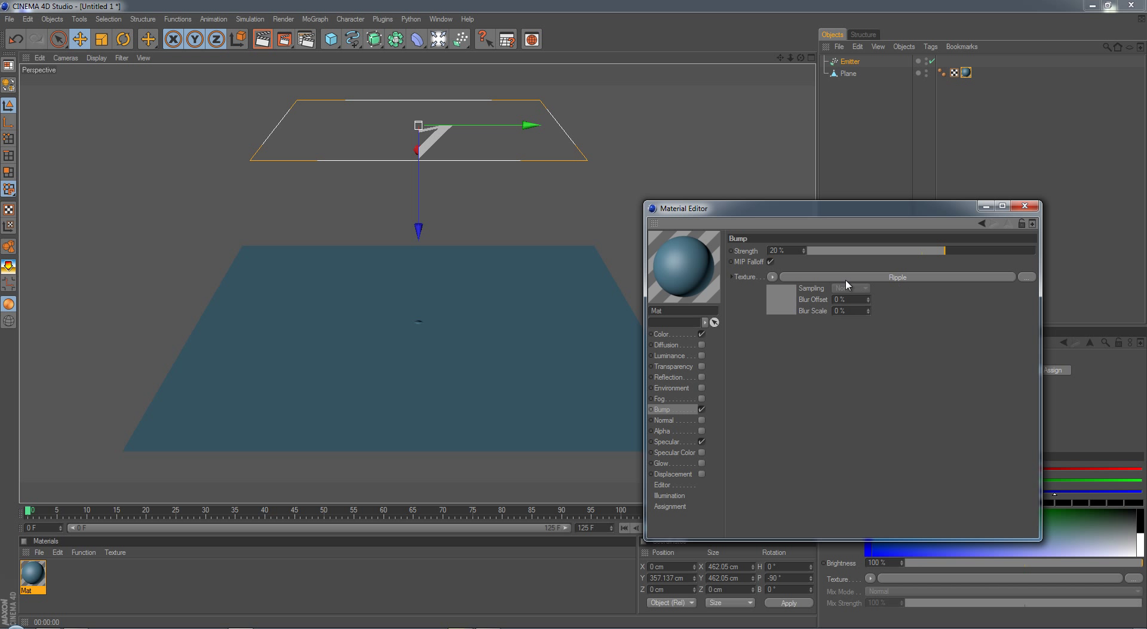
left_click(776, 309)
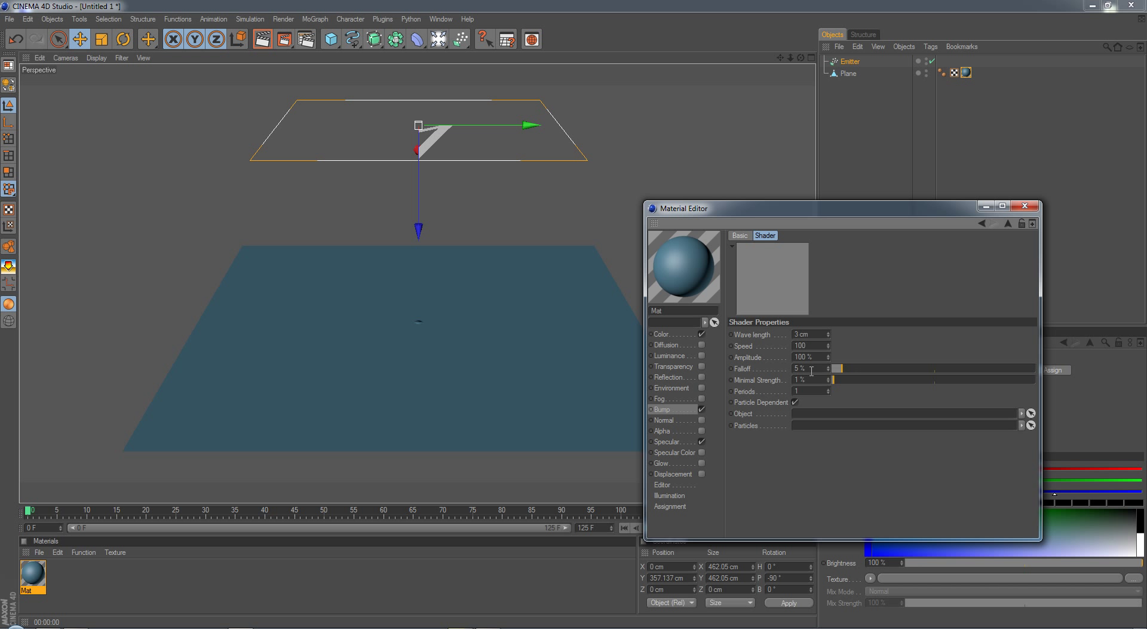
left_click(763, 261)
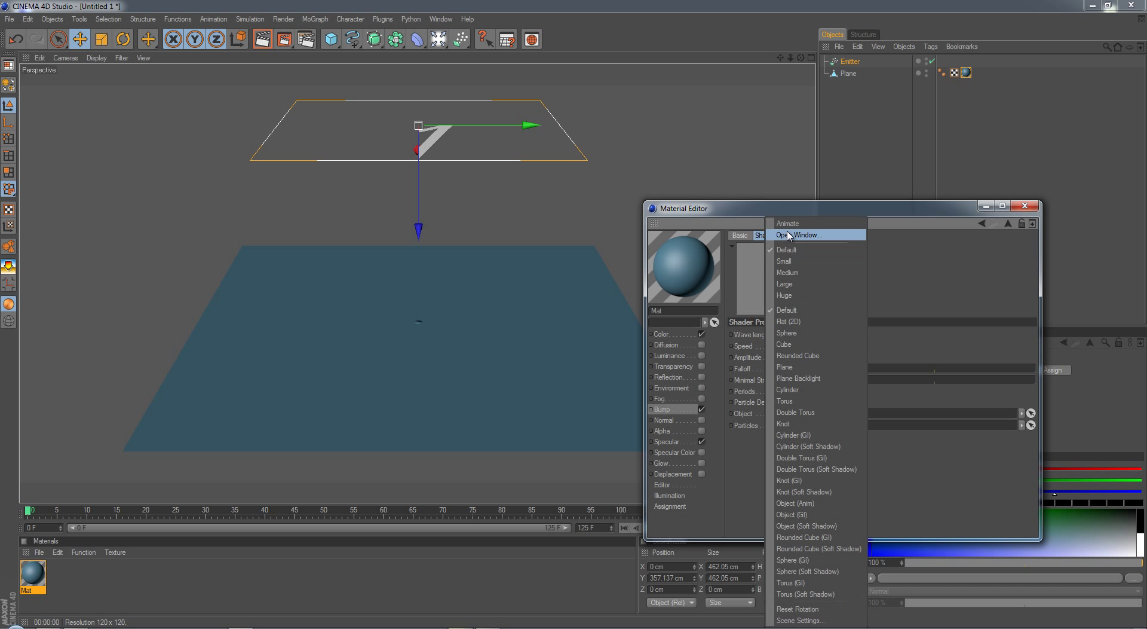
key("Escape")
left_click_drag(829, 336, 829, 336)
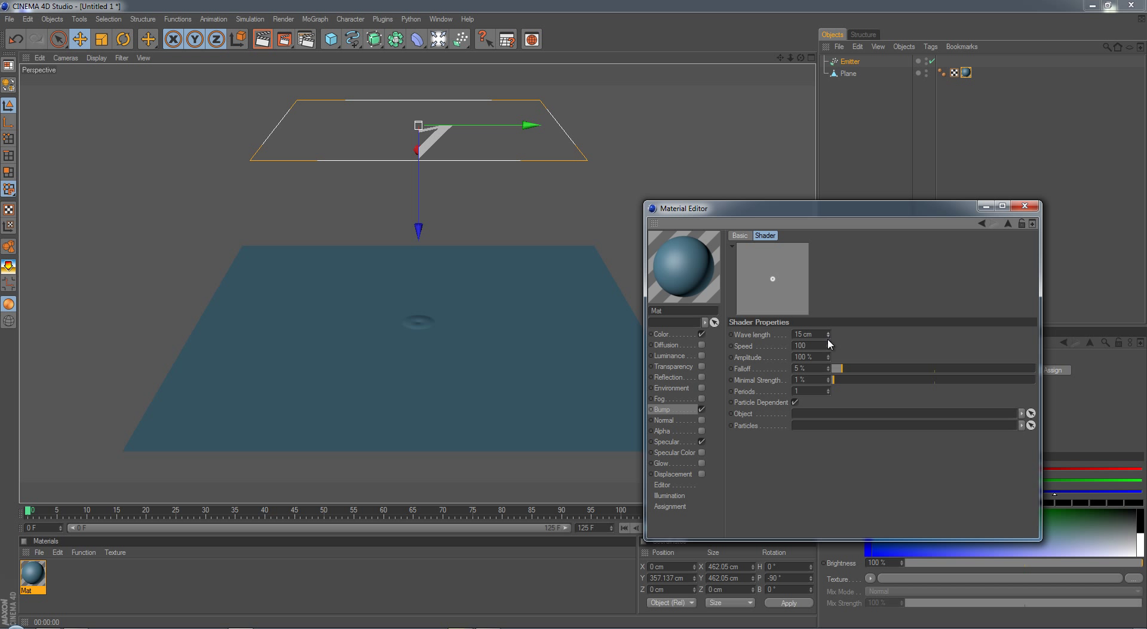
Set the Ripple to 12 cm wave length, speed 68, 75% amplitude, 45% falloff, 5% minimal strength
left_click(828, 338)
triple_click(828, 344)
left_click_drag(844, 368, 912, 369)
left_click_drag(838, 379, 843, 380)
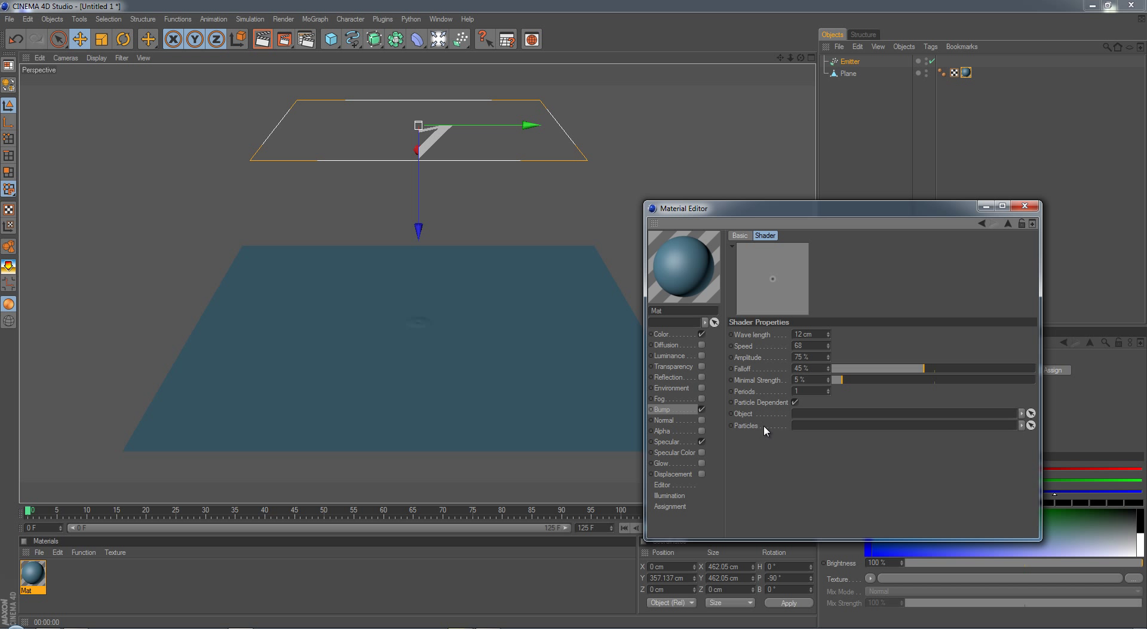
Link Plane as the Ripple's Object and Emitter as its Particles source
left_click_drag(848, 73, 830, 414)
left_click(854, 63)
left_click_drag(855, 64, 853, 431)
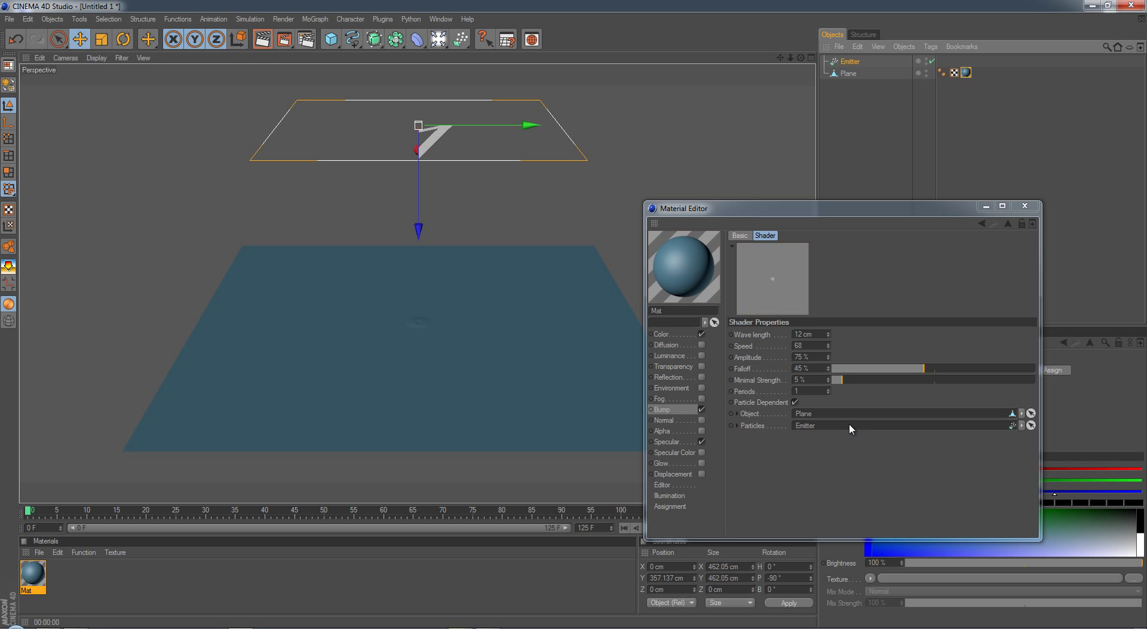
Close the Material Editor and advance the animation to frame 44
left_click(1025, 206)
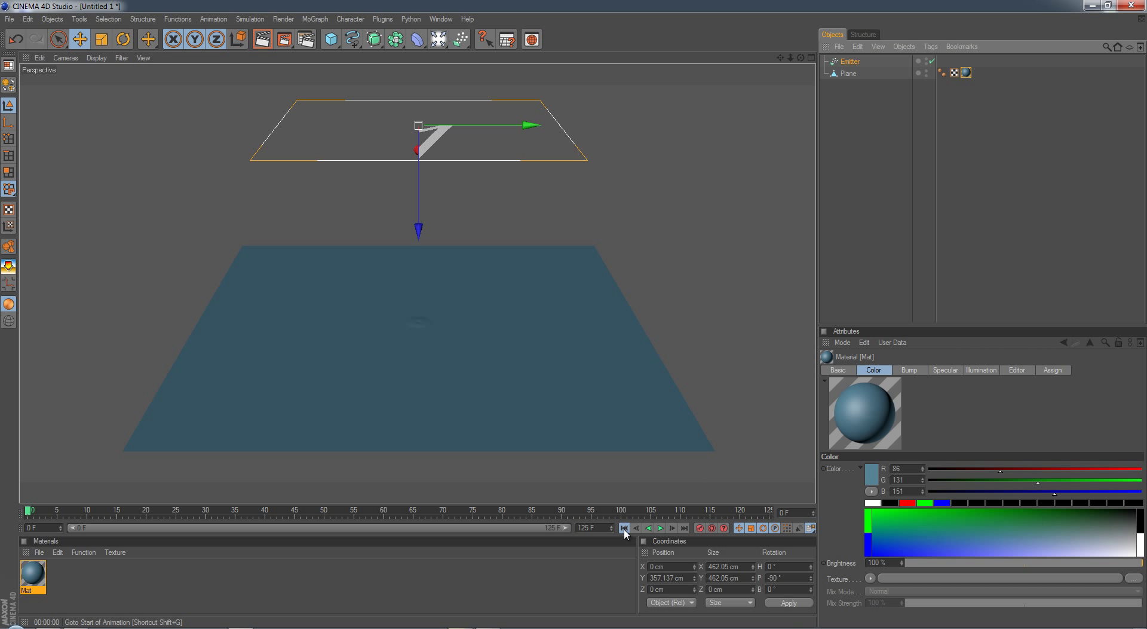
left_click(660, 528)
left_click(661, 528)
left_click(660, 528)
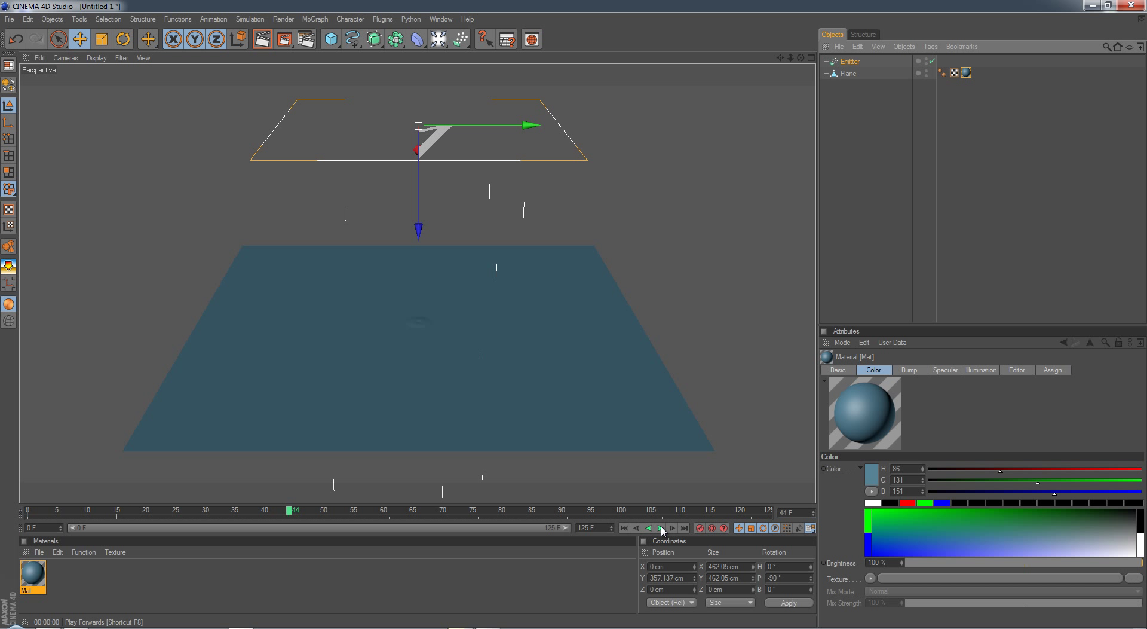
Render frame 44 in the viewport and to the Picture Viewer, then close the viewer
key("ctrl+r")
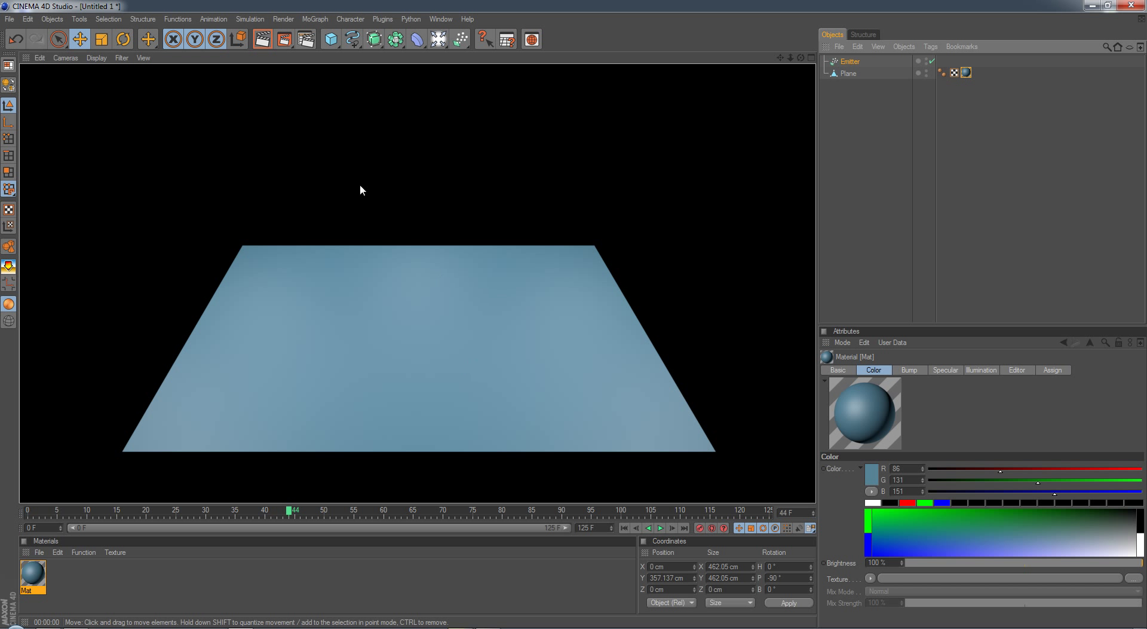
left_click(284, 40)
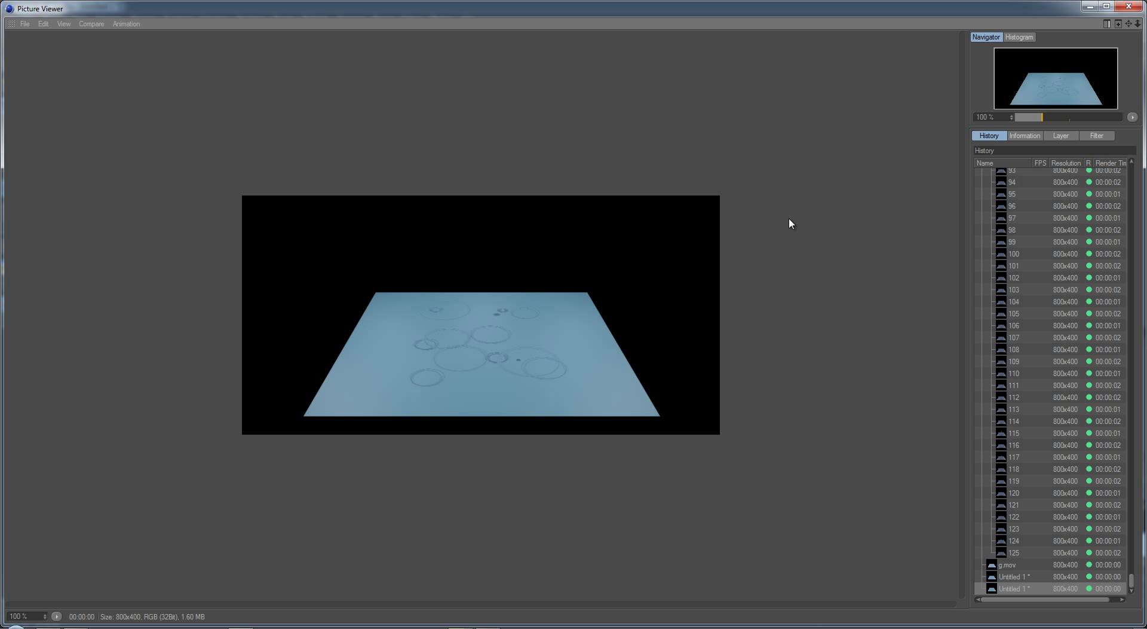
left_click(1130, 7)
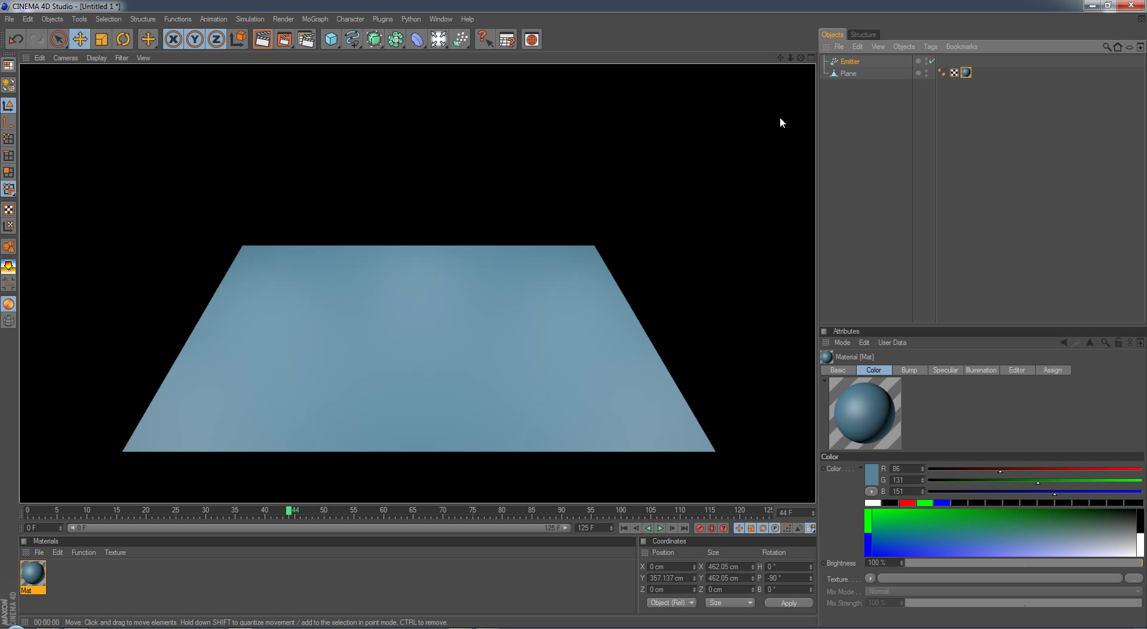
Enable saving renders as a QuickTime Movie named test and test-render to the Picture Viewer
left_click(848, 123)
left_click(306, 39)
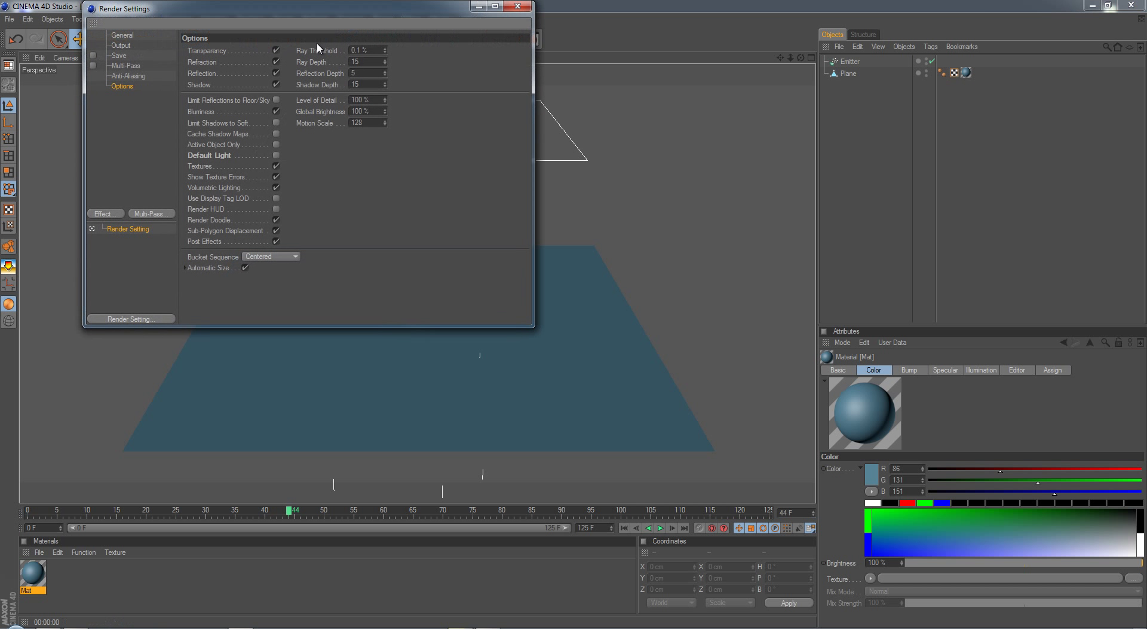
left_click_drag(279, 21, 625, 157)
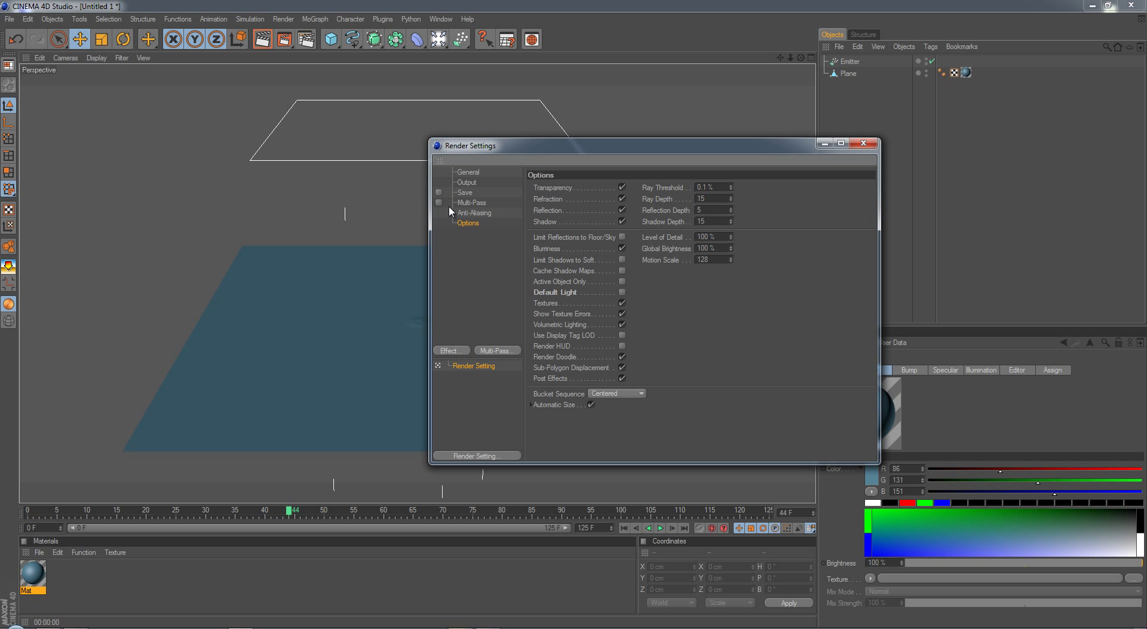
left_click(465, 192)
left_click(439, 192)
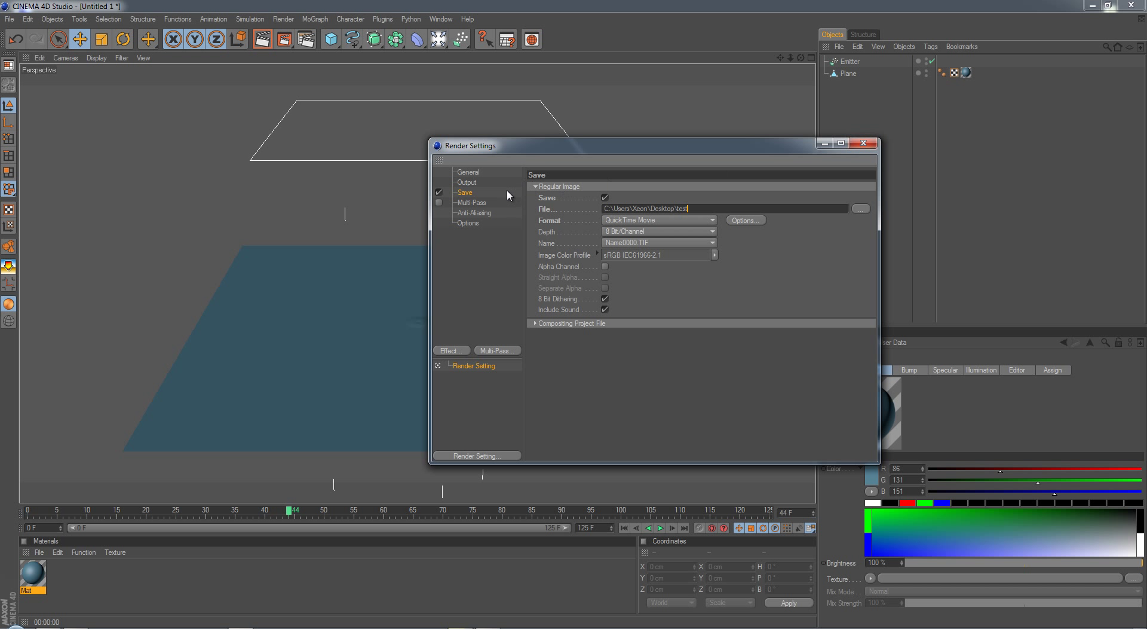
left_click(862, 143)
left_click(285, 40)
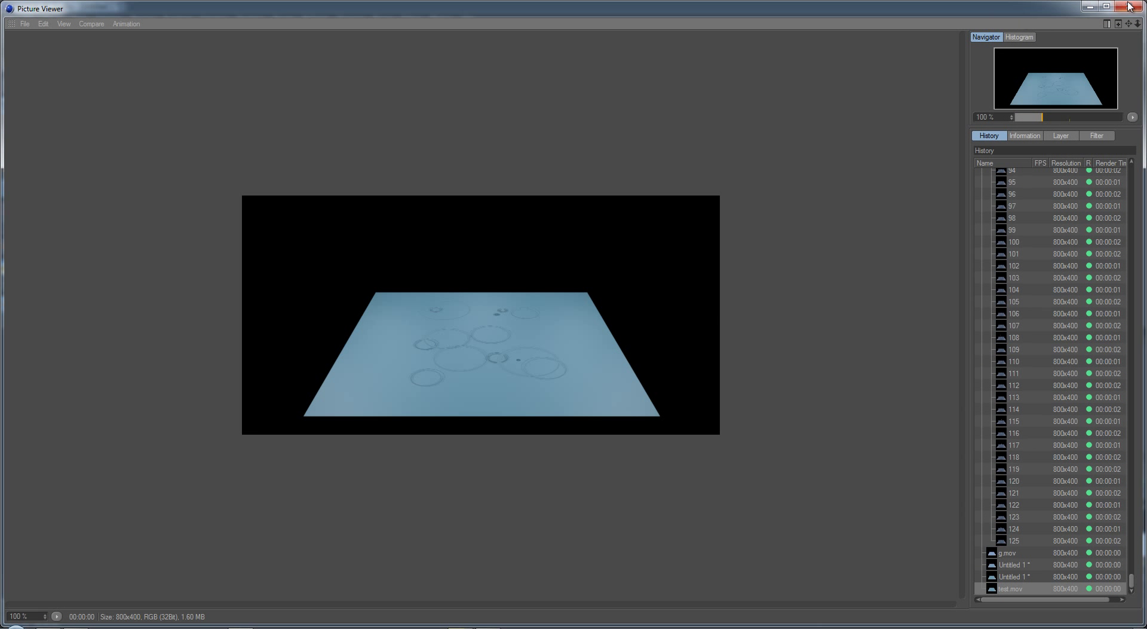
left_click(1129, 6)
Set the output frame range to All Frames (0 F to 125 F) and rewind to frame 0
left_click(306, 46)
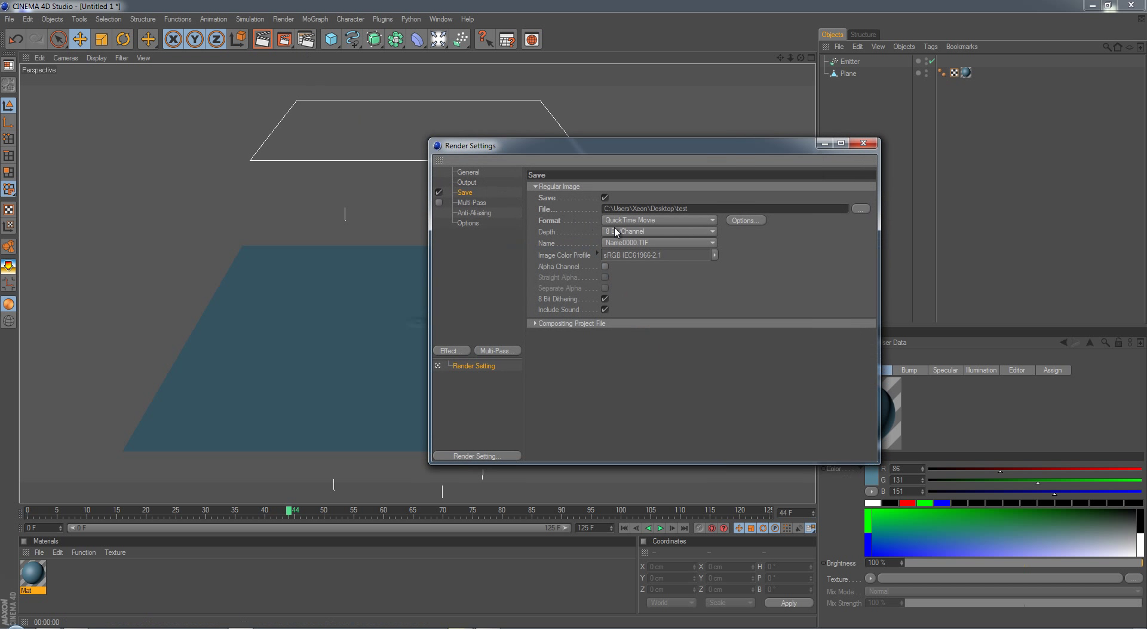
left_click(466, 182)
left_click(617, 308)
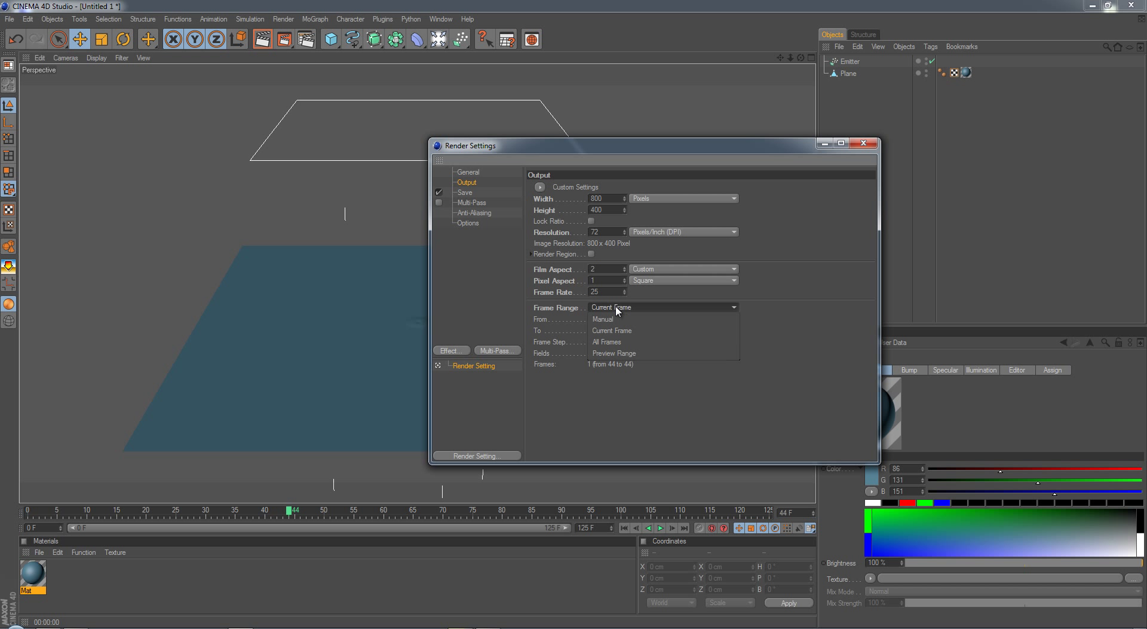
left_click(627, 340)
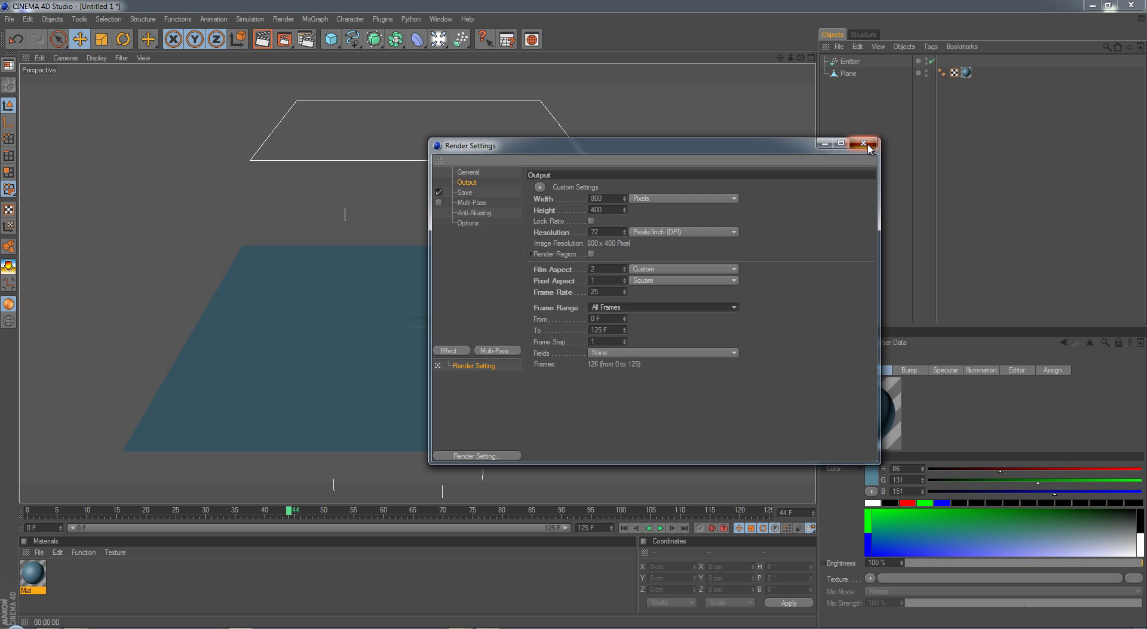
left_click(863, 143)
left_click(624, 527)
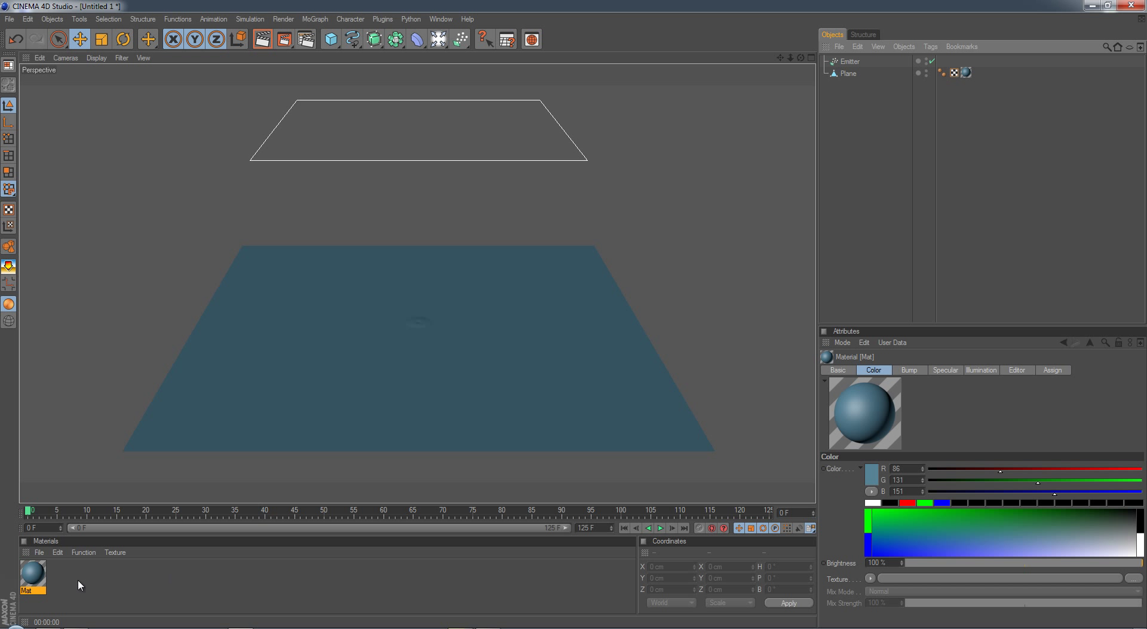
Duplicate Plane as Plane.1, delete its Mat texture tag, and lower it about 25 cm
left_click(846, 74)
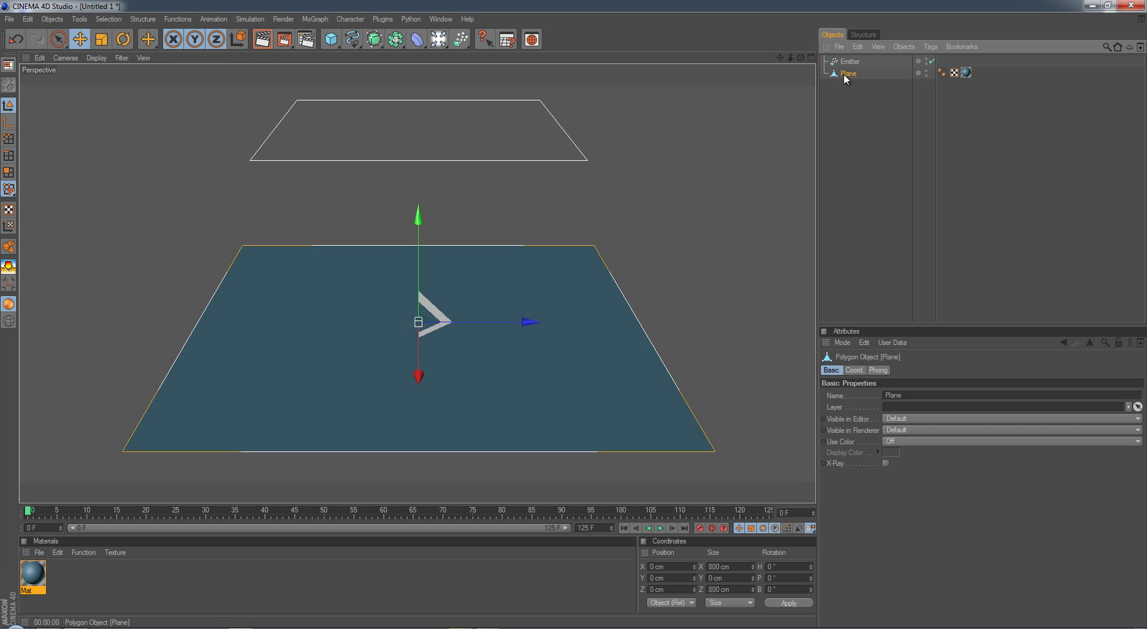
left_click_drag(846, 75, 849, 89, "ctrl")
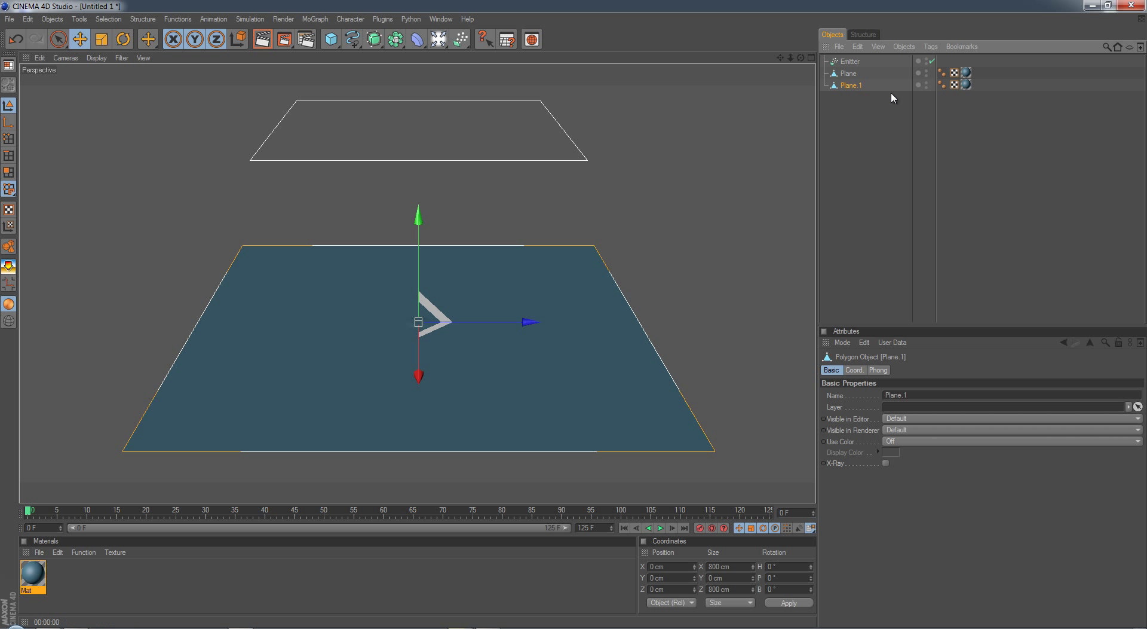
left_click(966, 85)
key("Delete")
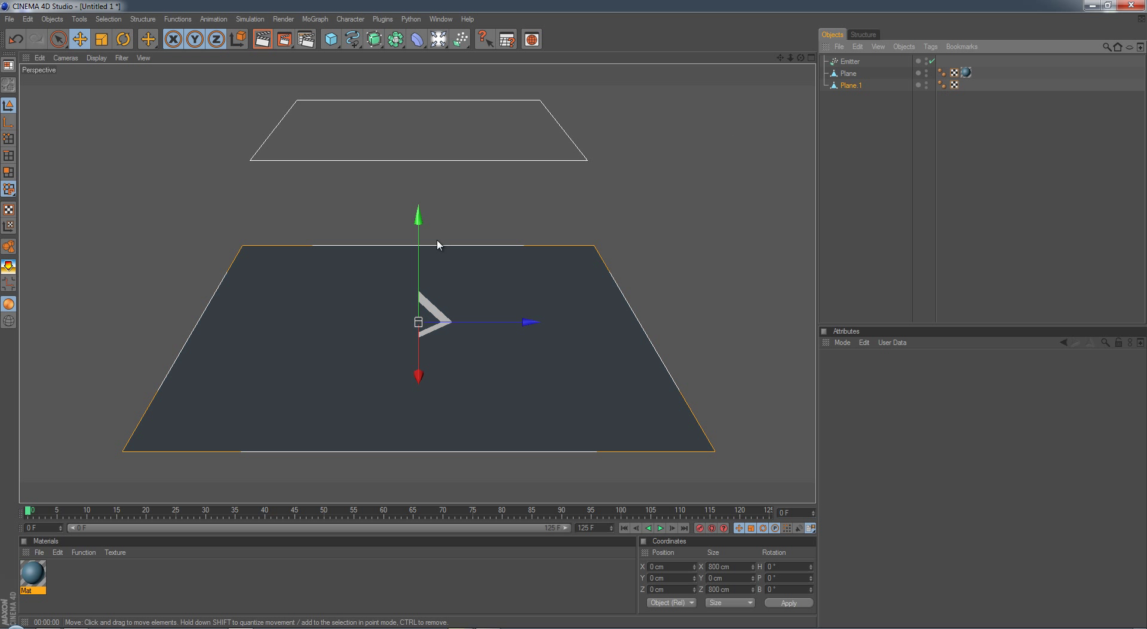
left_click_drag(419, 227, 575, 318)
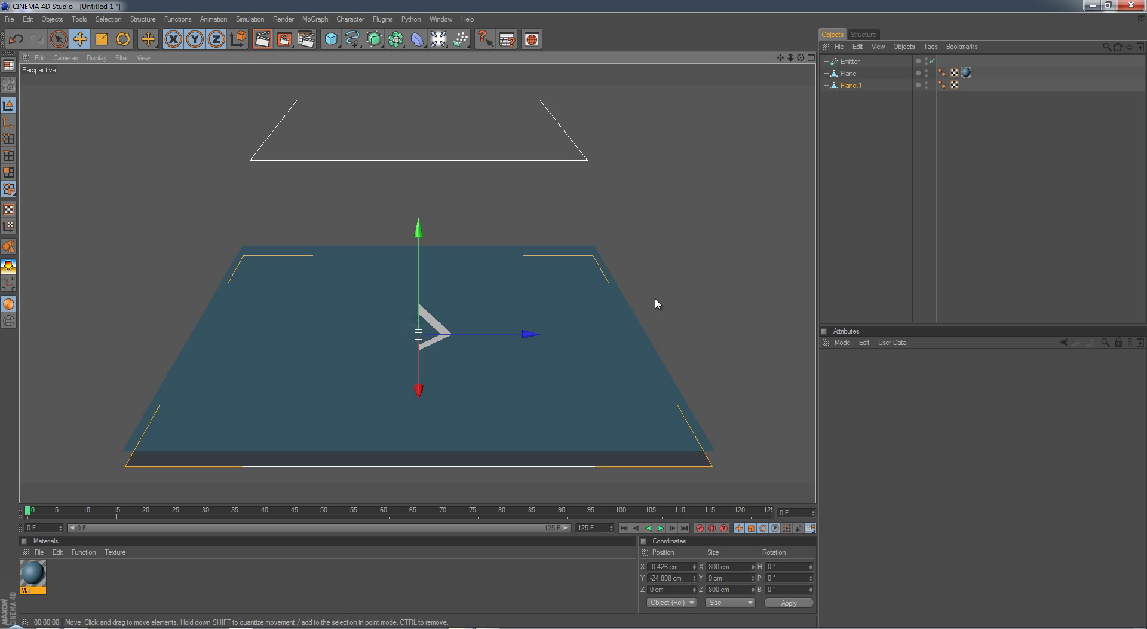
left_click(888, 256)
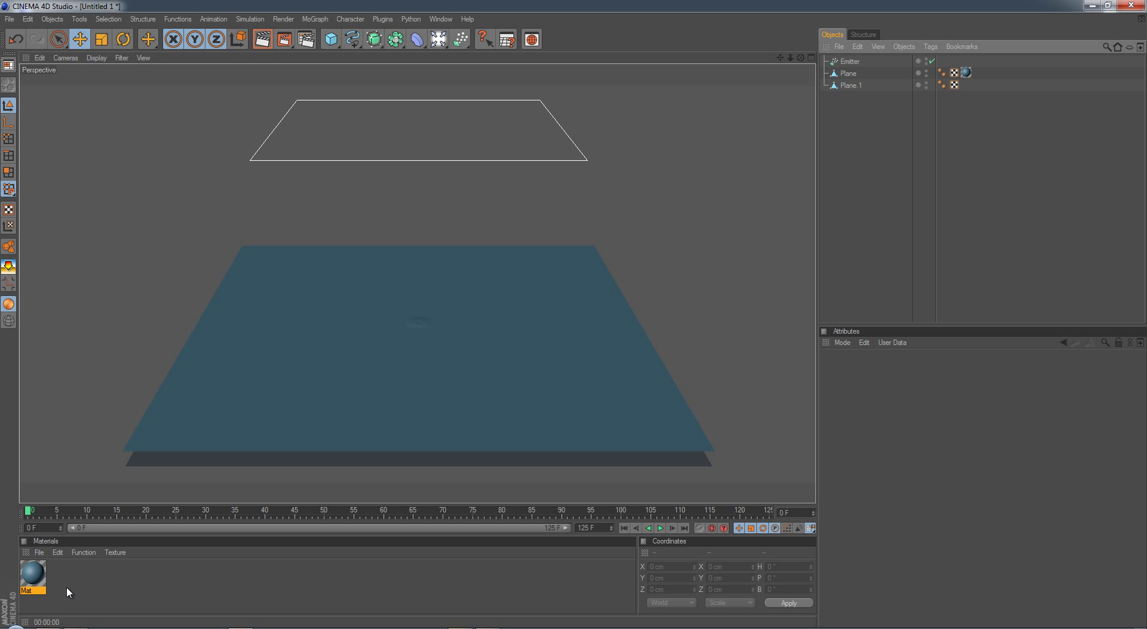
Open Mat and enable Transparency with a refraction of 1.33
double_click(33, 573)
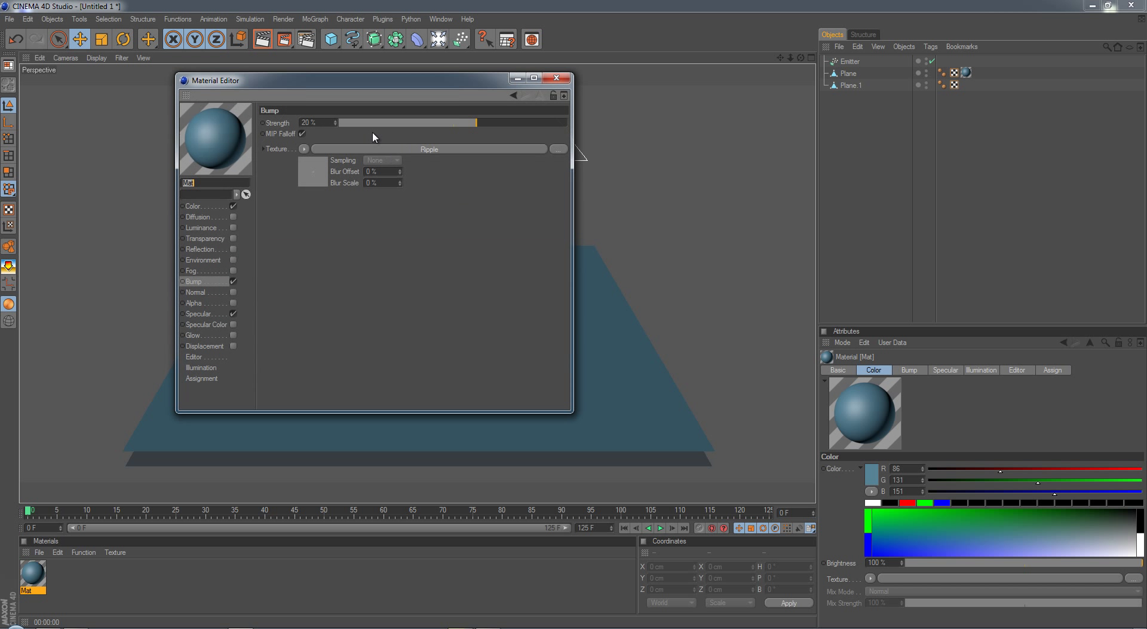
left_click_drag(333, 80, 823, 179)
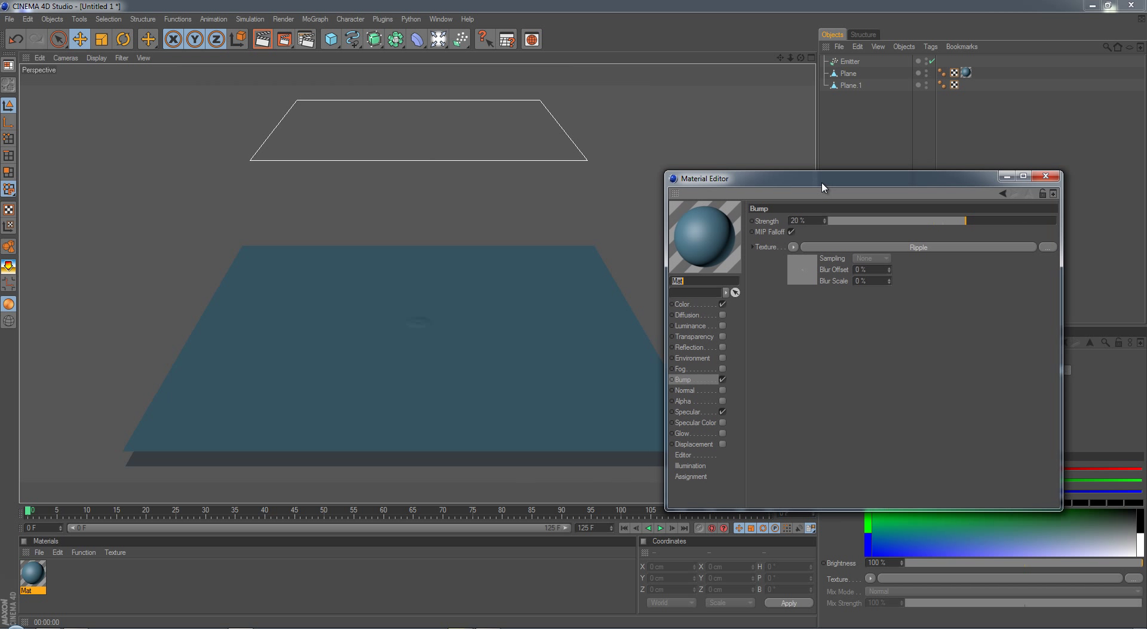
left_click(695, 336)
left_click(723, 336)
left_click(846, 325)
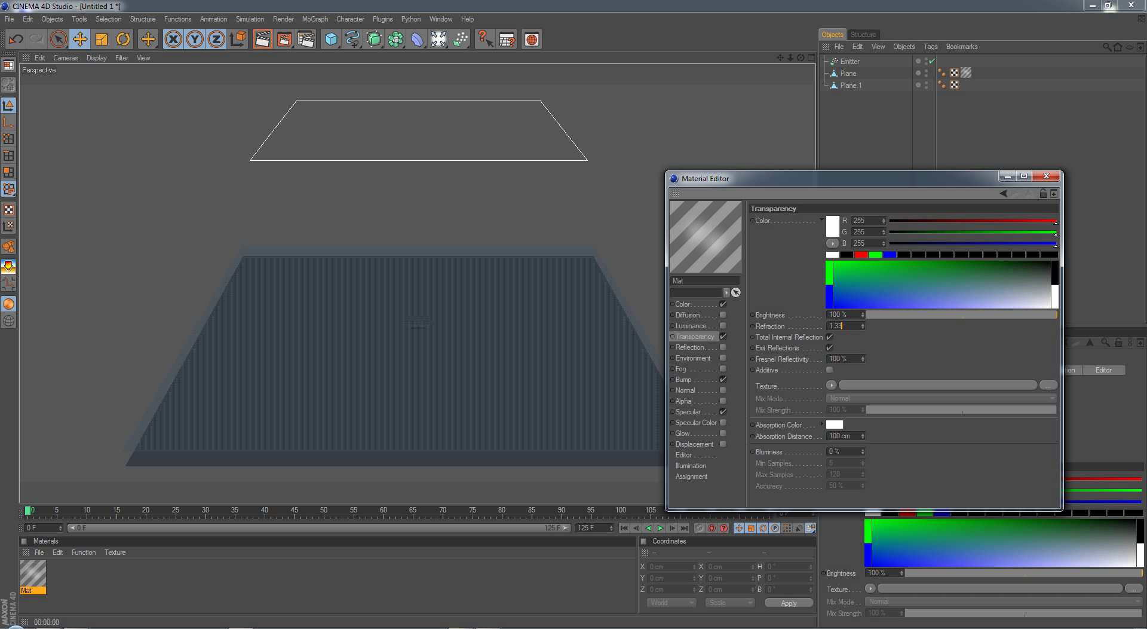
key("Return")
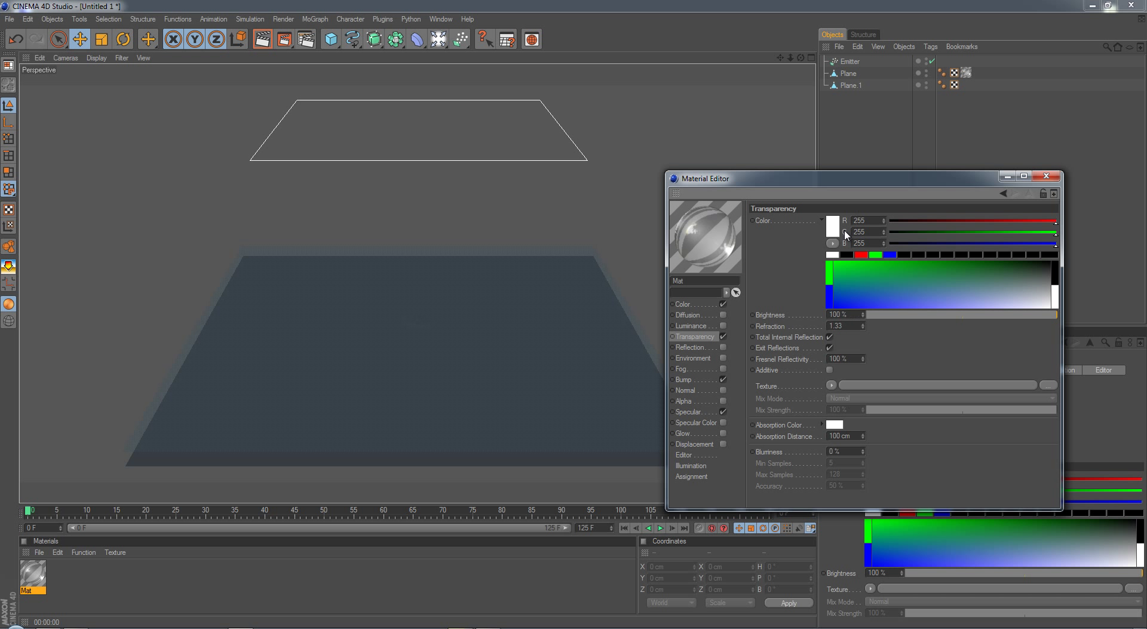
Set the transparency colour to teal (R102 G188 B194)
left_click(833, 232)
left_click(859, 182)
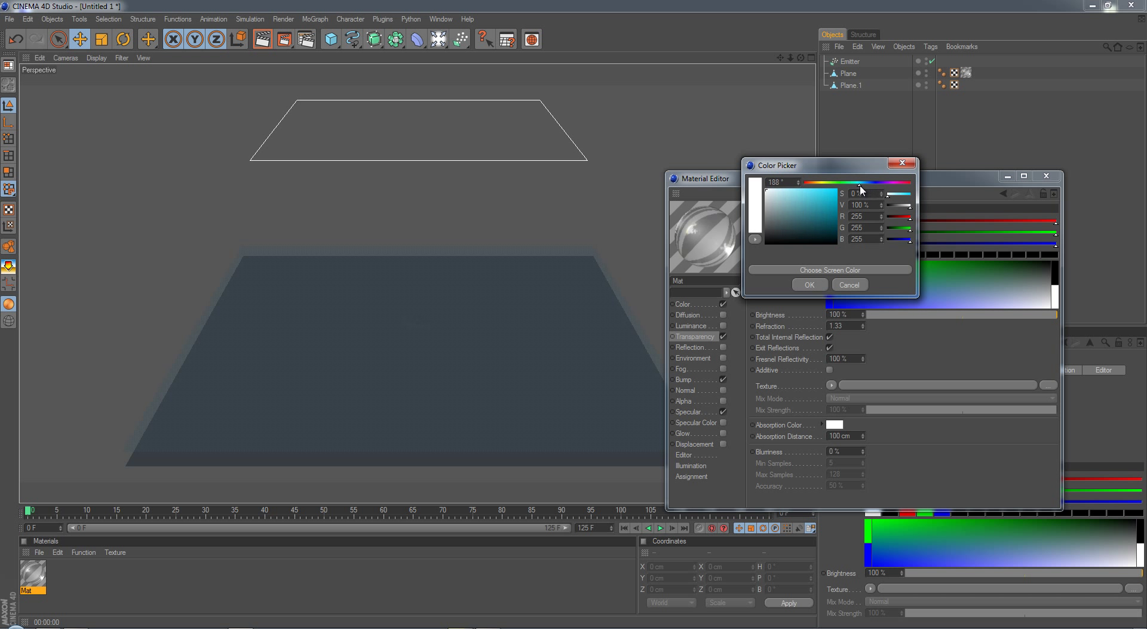
left_click_drag(804, 217, 800, 202)
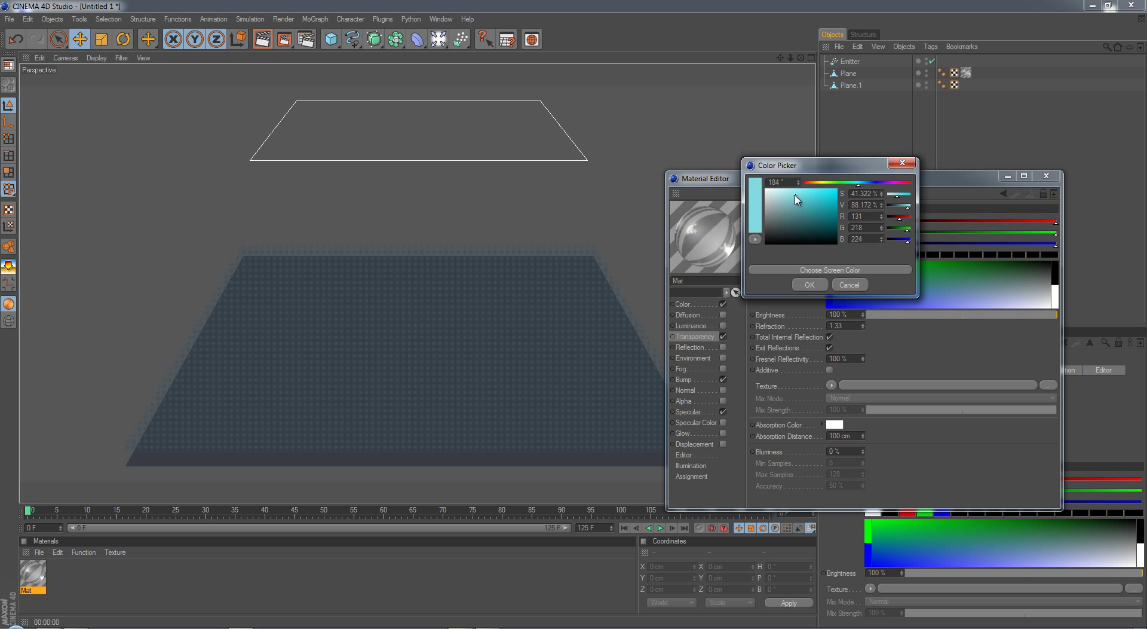
left_click(810, 285)
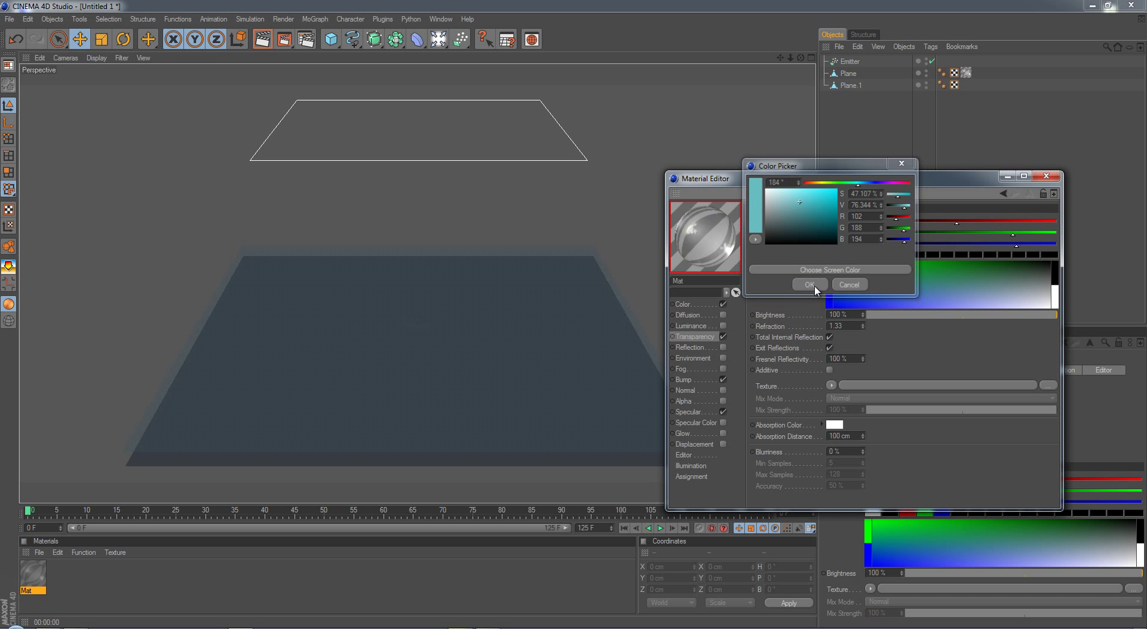
Set Mat's specular Width to 19% and Height to 87%, adjust falloff, and close the editor
left_click(692, 390)
left_click(695, 415)
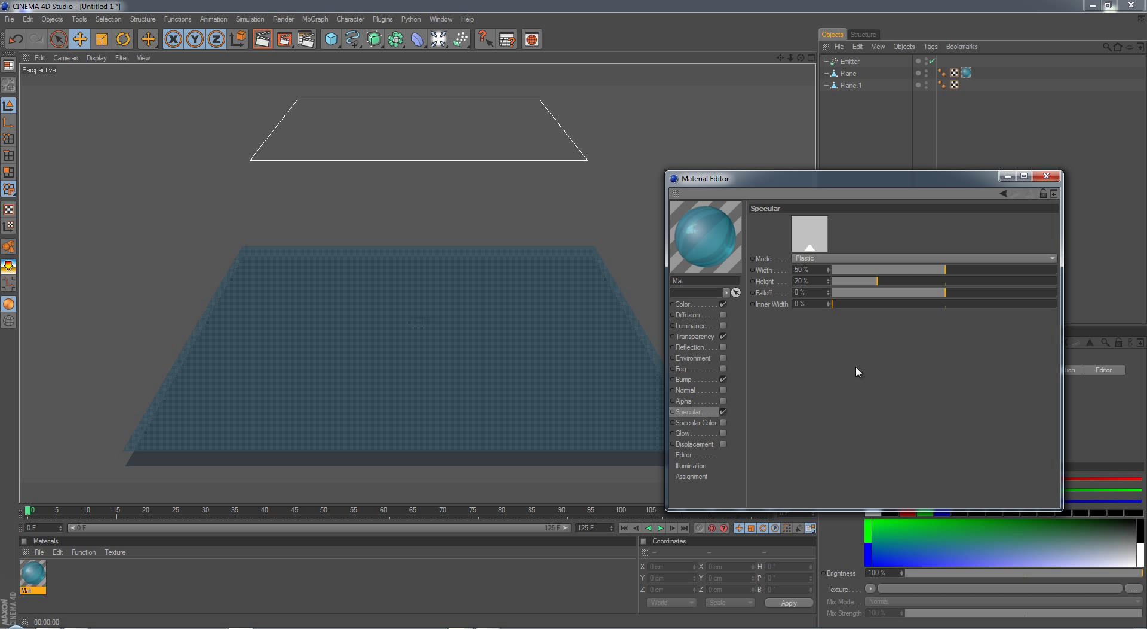
mouse_move(946, 270)
left_mouse_down()
mouse_move(904, 269)
mouse_move(1009, 282)
left_mouse_up()
left_click(918, 282)
left_click_drag(904, 270, 874, 270)
left_click_drag(1009, 282, 1028, 281)
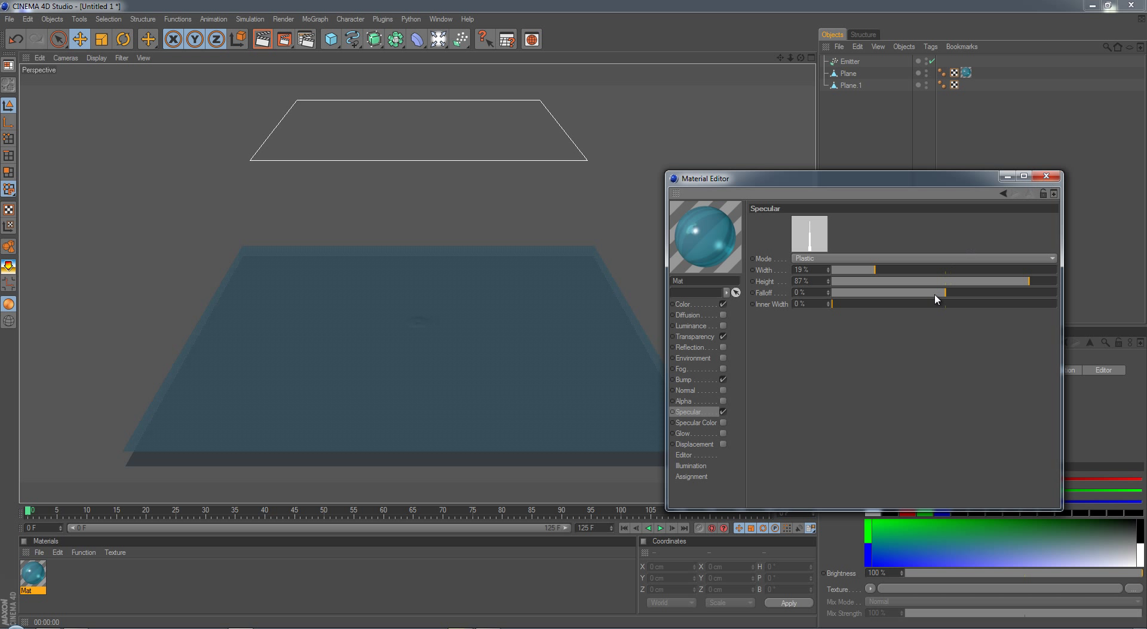
mouse_move(950, 292)
left_mouse_down()
mouse_move(908, 292)
mouse_move(948, 296)
left_mouse_up()
left_click(688, 304)
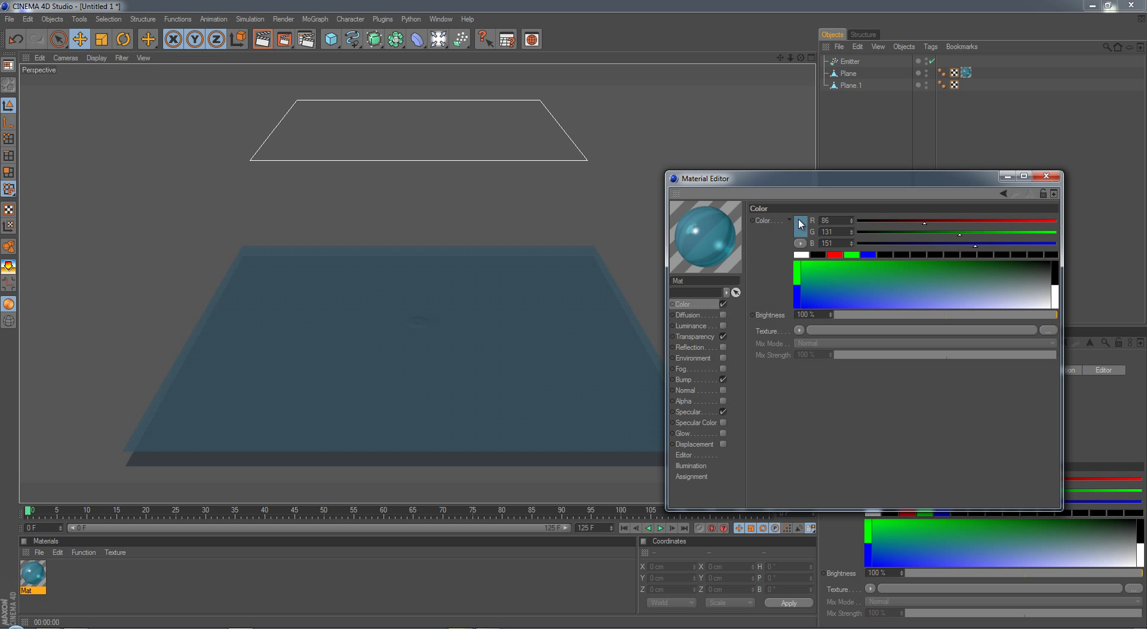
left_click(1045, 176)
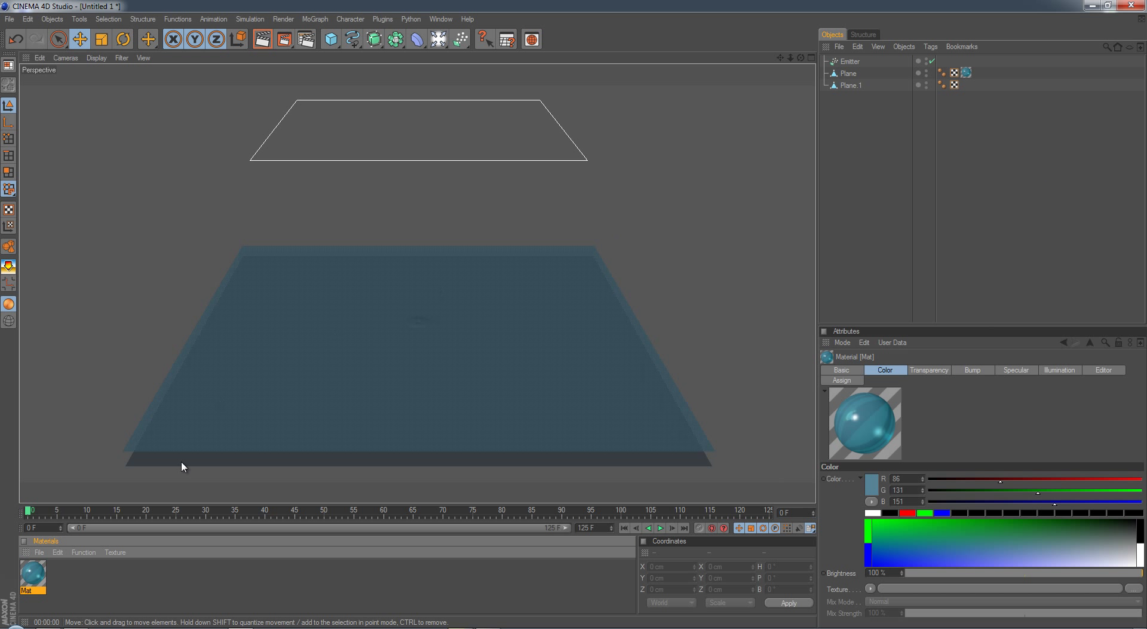
Create Mat.1, apply it to Plane.1, and lower its colour brightness to 40%
double_click(82, 590)
left_click_drag(38, 578, 854, 110)
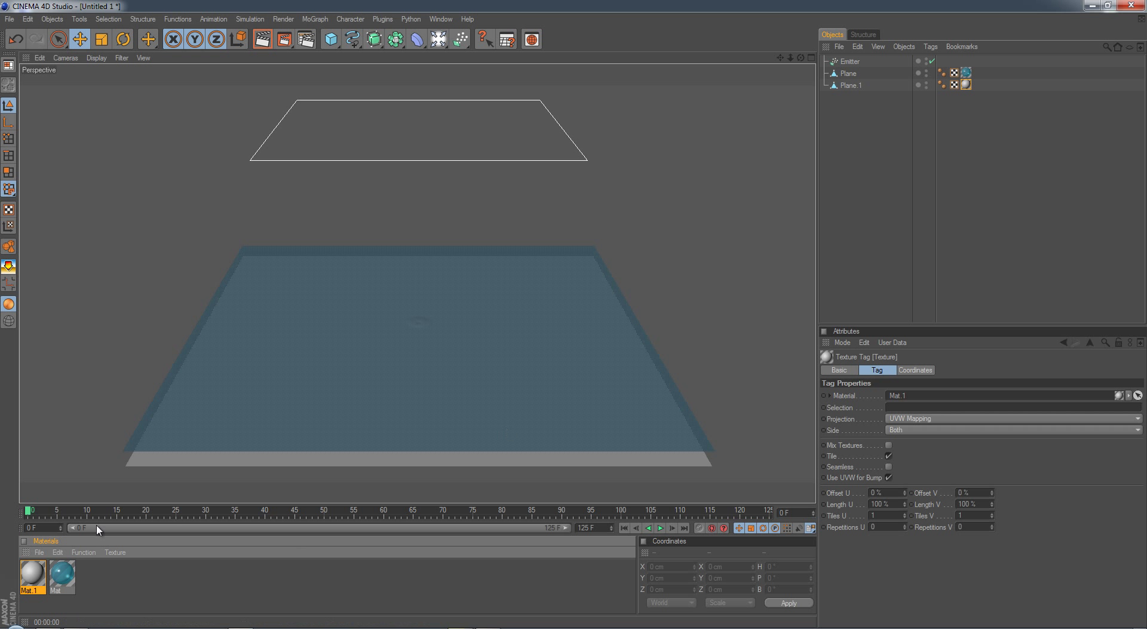
double_click(31, 577)
left_click_drag(402, 216, 430, 219)
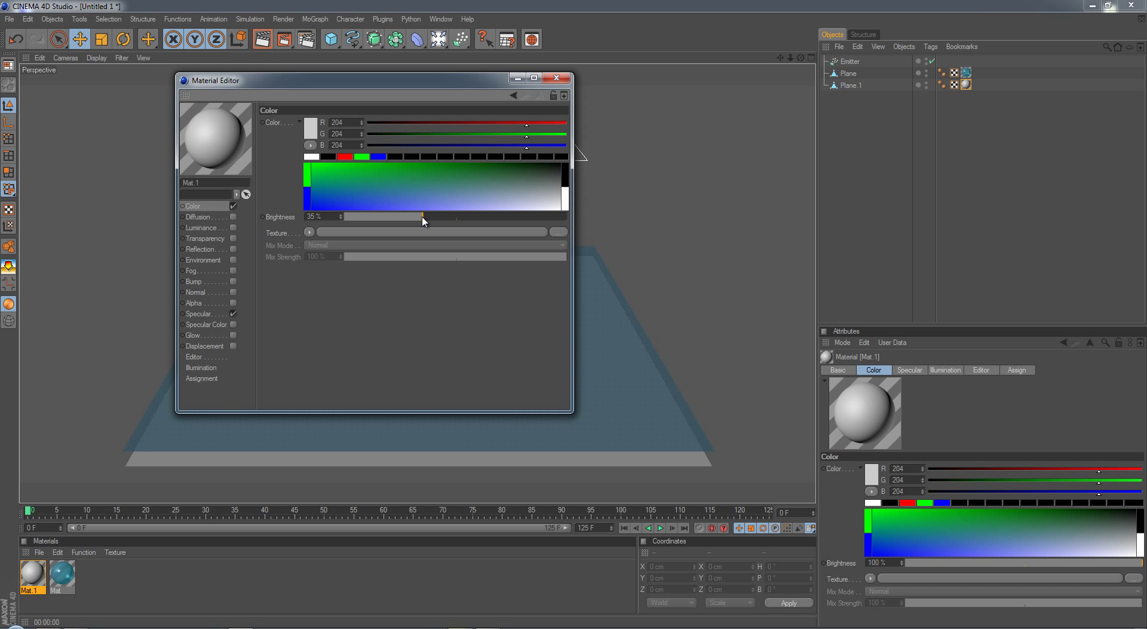
left_click_drag(422, 216, 437, 216)
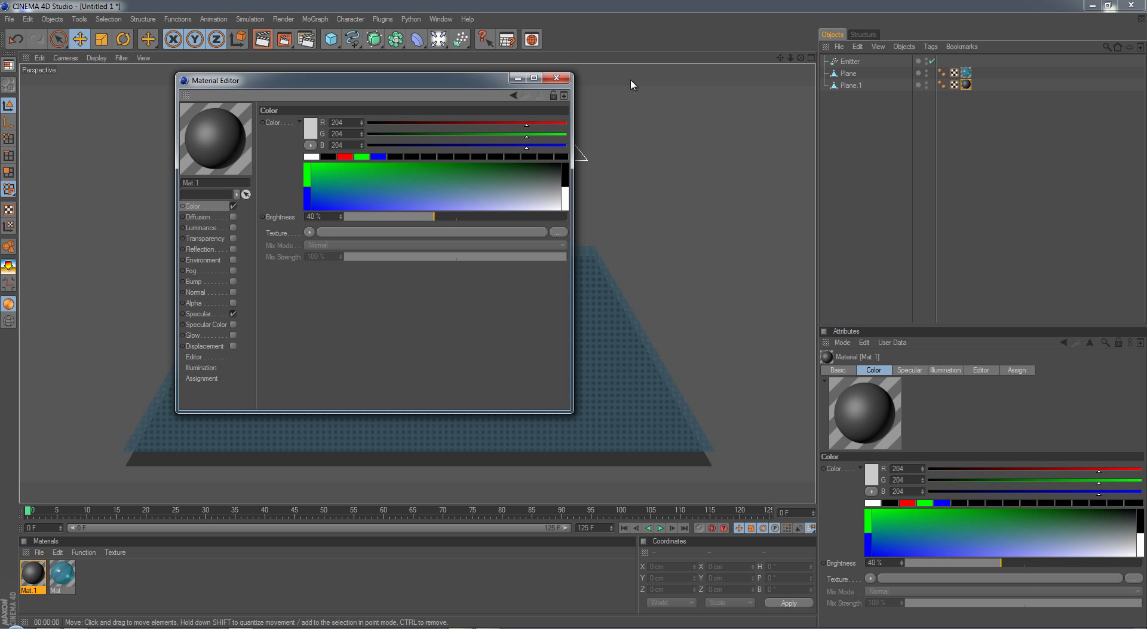
left_click(557, 78)
left_click(858, 223)
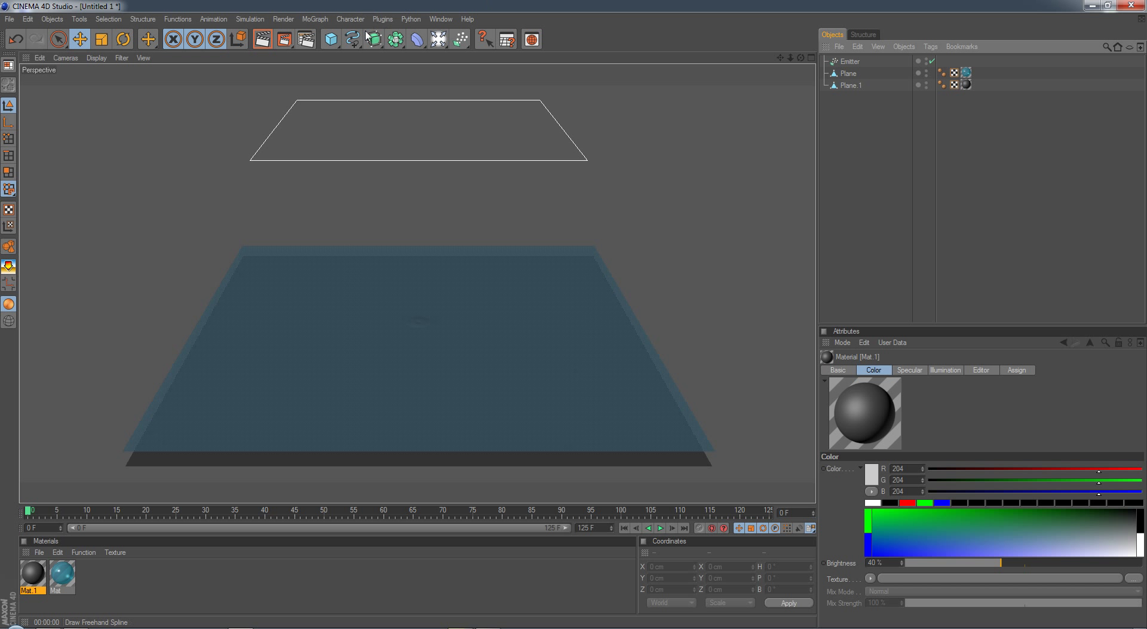
Add a Cube, parent it under the Emitter, and size it 2 × 6 × 2 cm
left_click(331, 39)
left_click(377, 52)
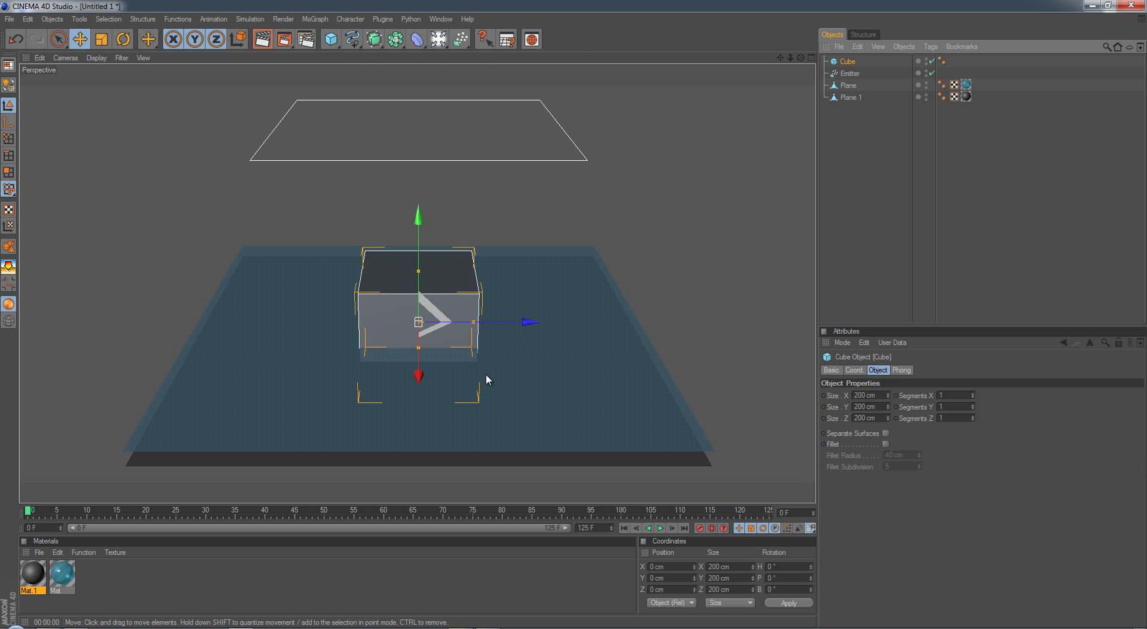
left_click_drag(850, 76, 850, 74)
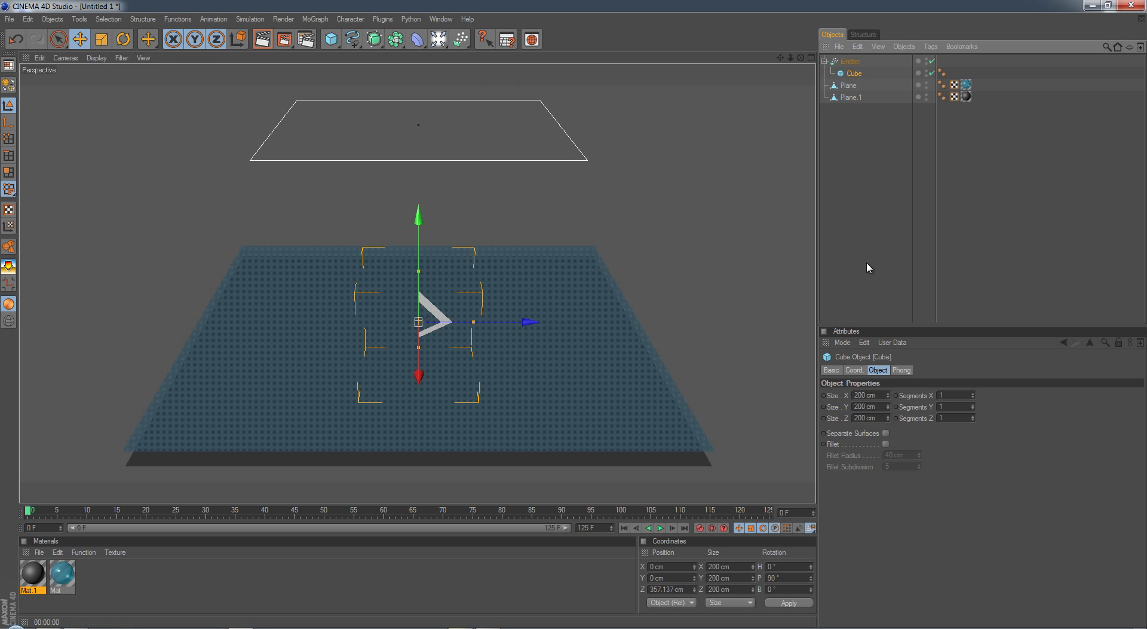
left_click(883, 395)
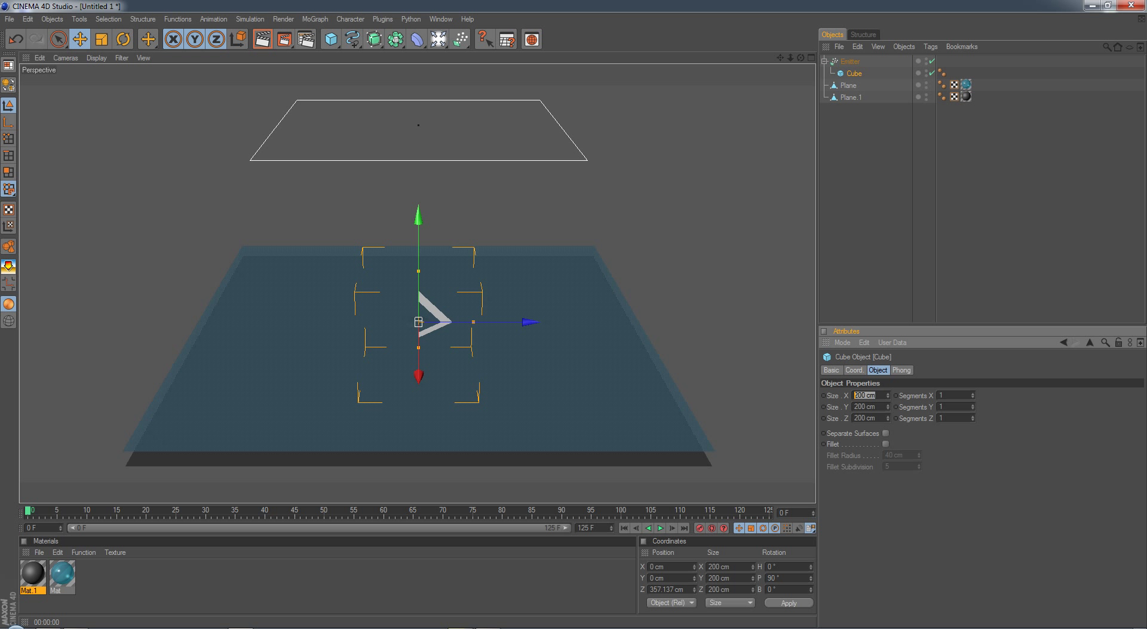
type("2")
left_click(879, 417)
type("2")
key("Return")
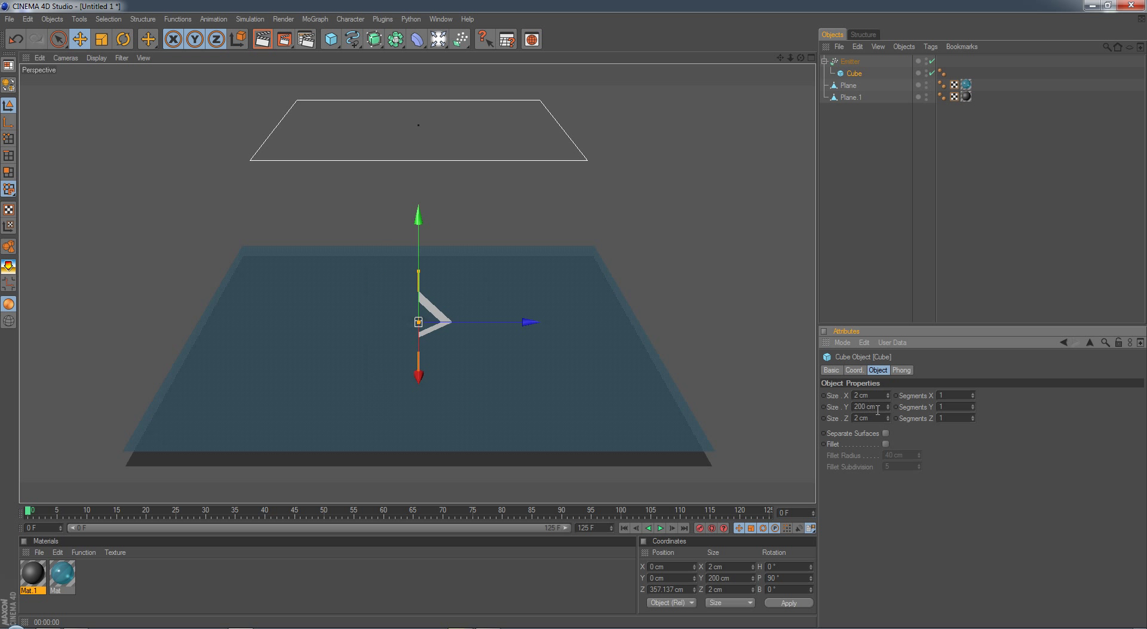
type("6")
key("Return")
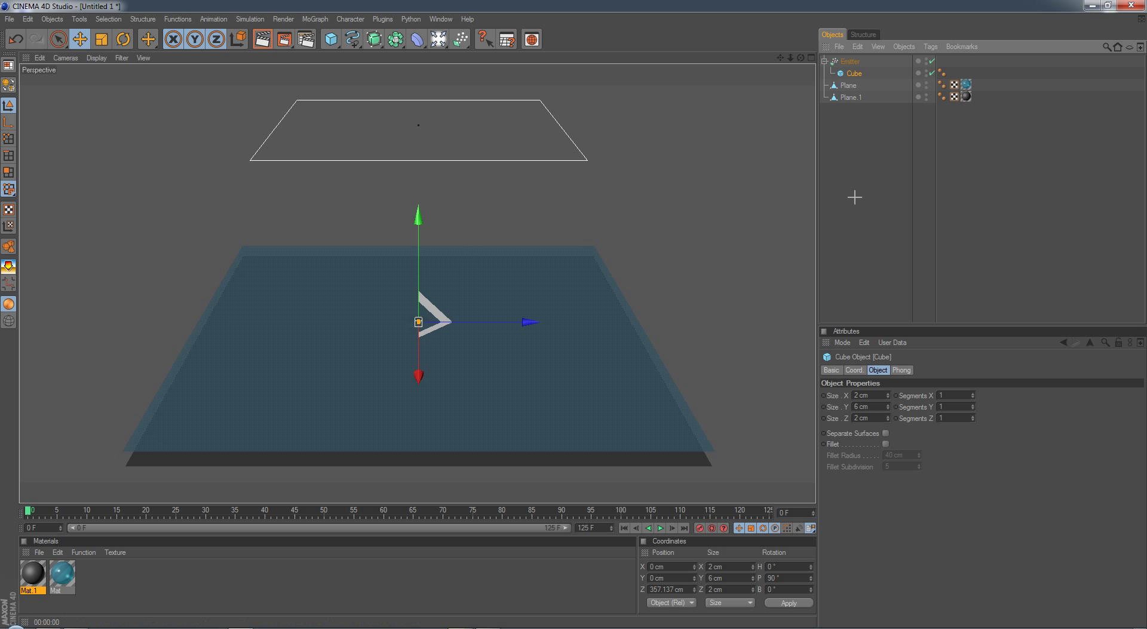
left_click(862, 140)
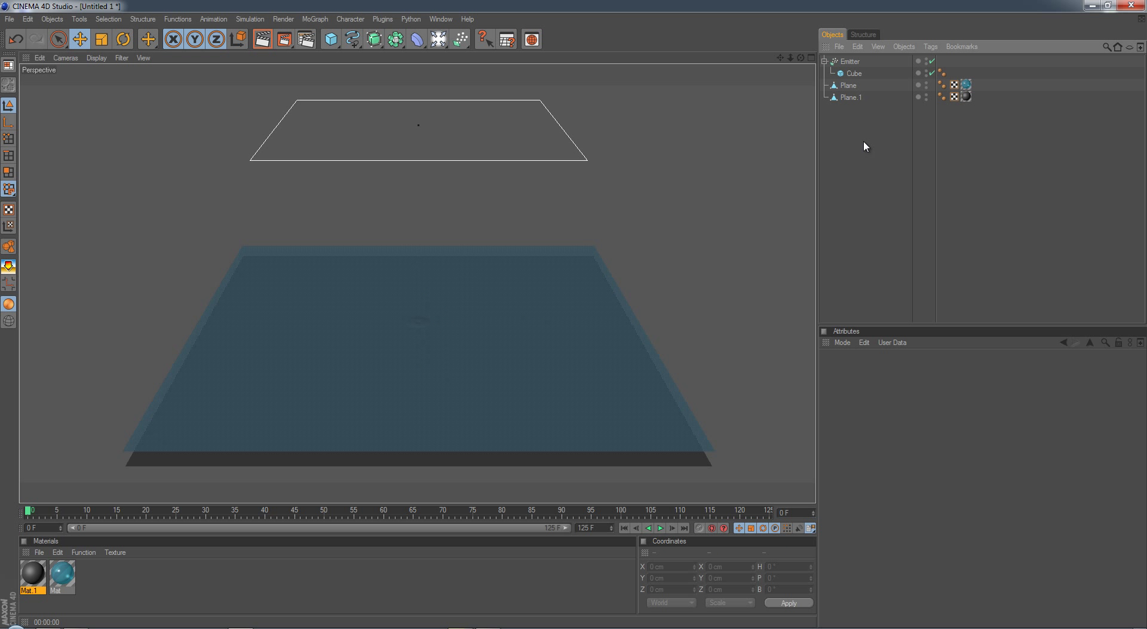
Show the Emitter's particles in the editor, preview them, and set Cube Size Y to 8 cm
left_click(850, 62)
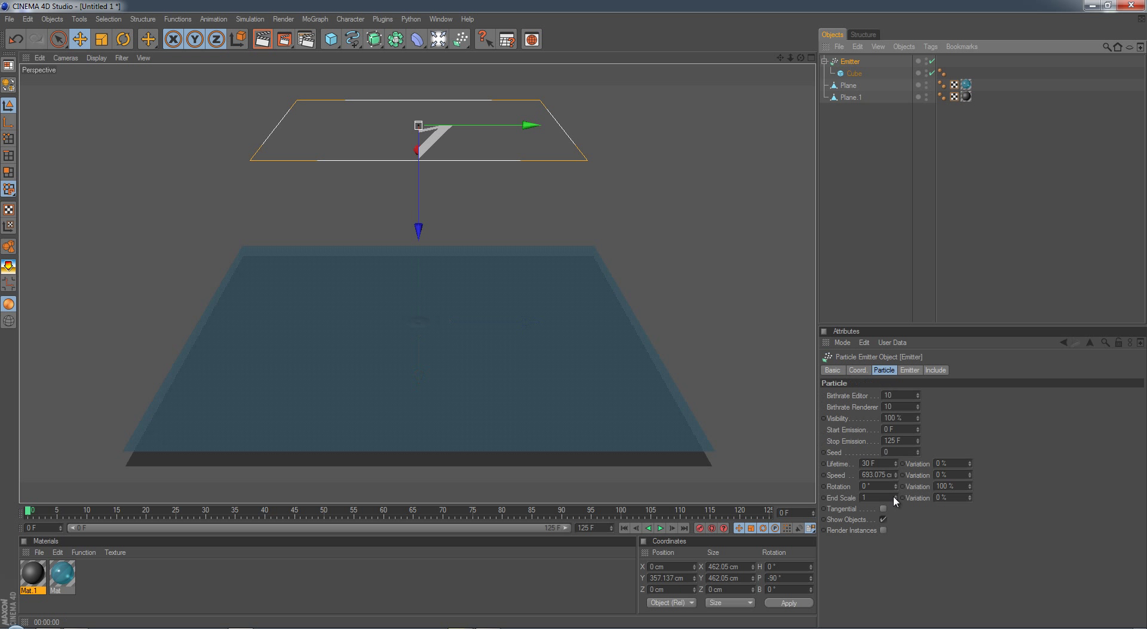
left_click(883, 520)
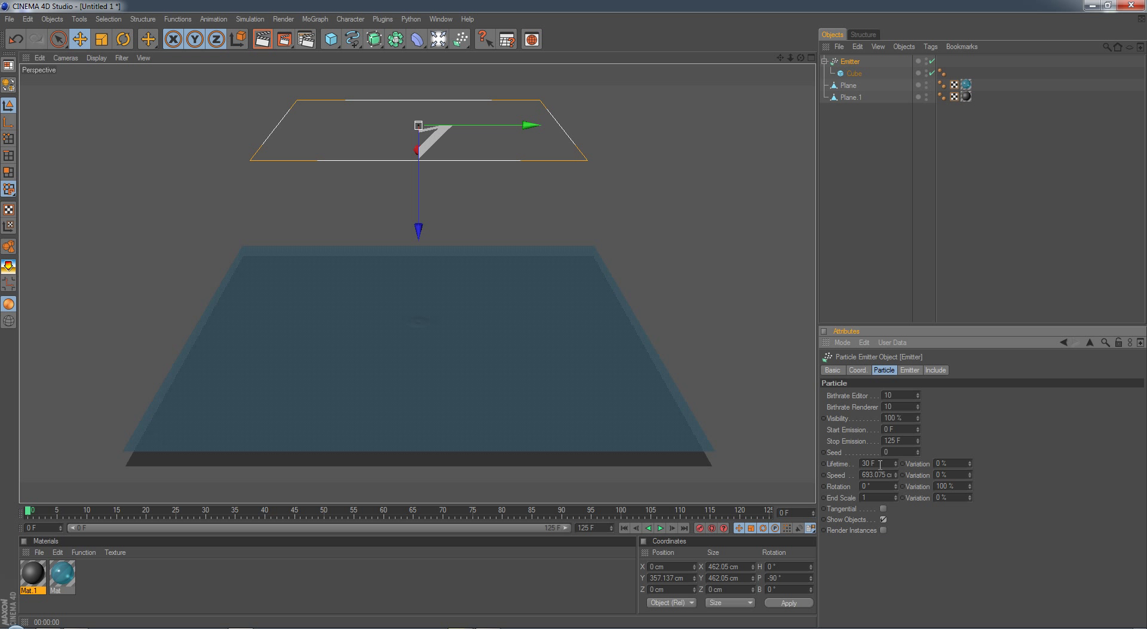
left_click(660, 528)
left_click(660, 528)
left_click(855, 72)
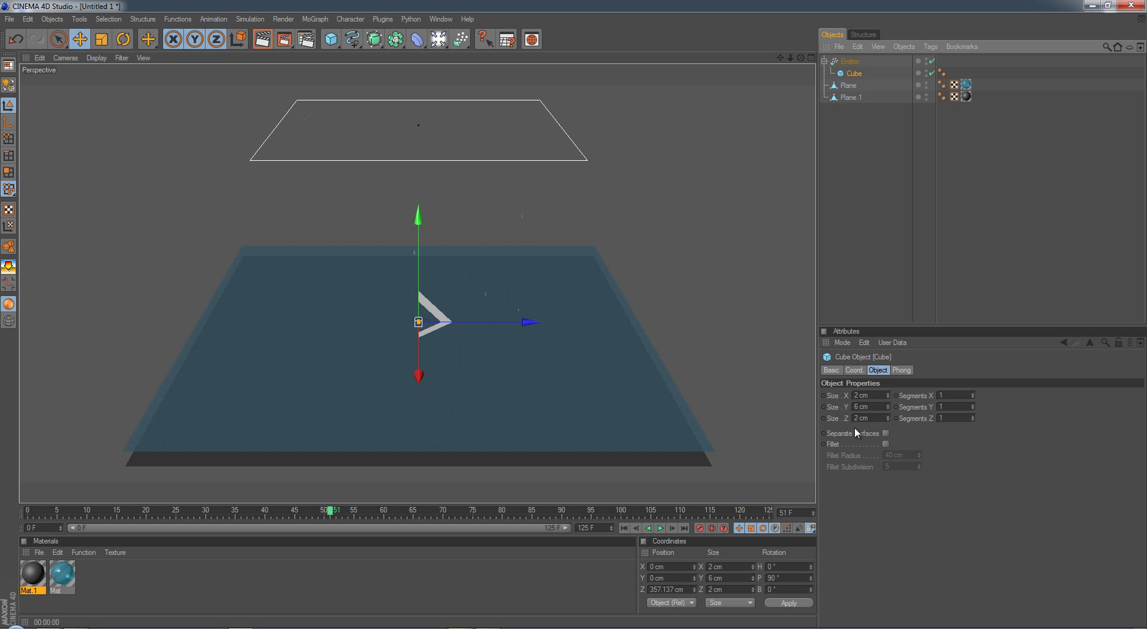
left_click(879, 409)
type("8")
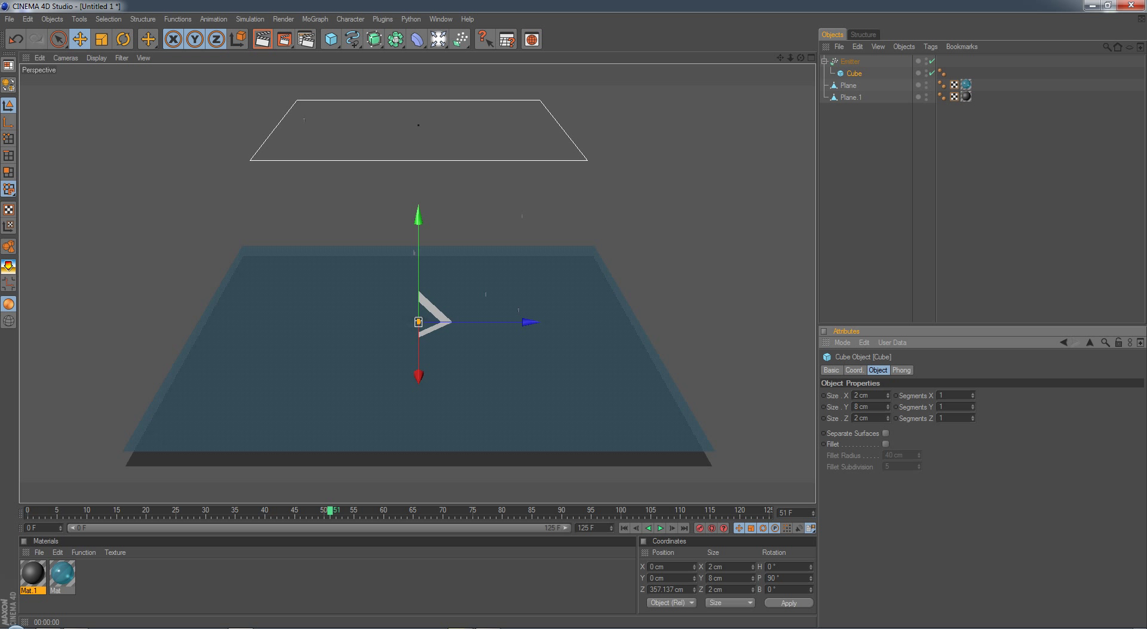
left_click(577, 584)
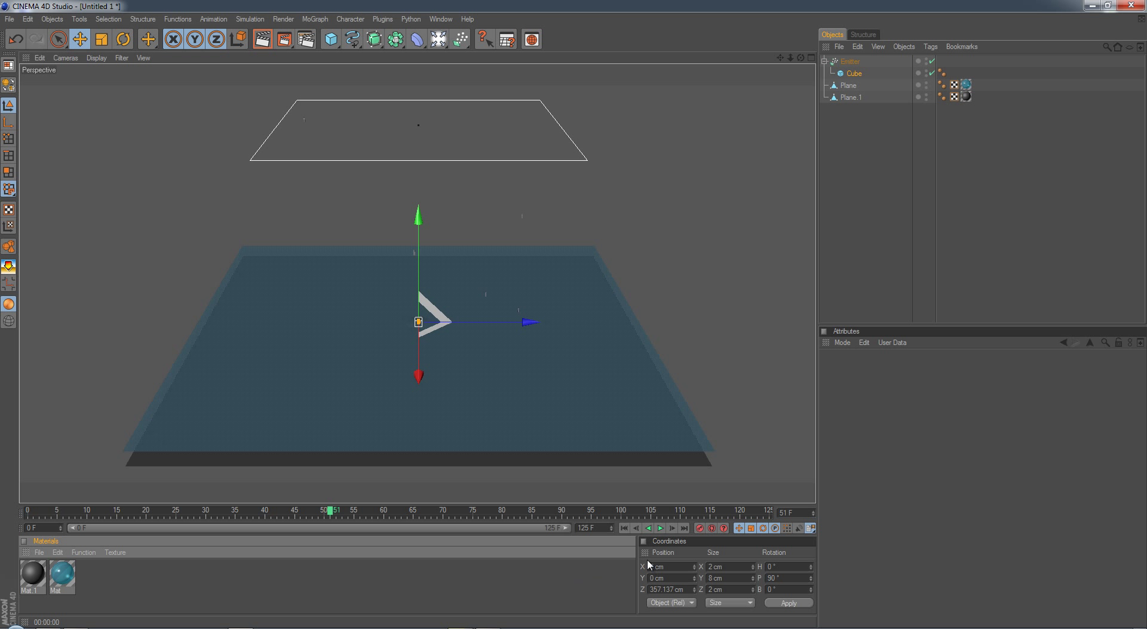
Create material Mat.2, apply it to the Cube, and preview the falling particles
double_click(361, 591)
mouse_move(31, 573)
left_mouse_down()
mouse_move(644, 318)
mouse_move(858, 76)
left_mouse_up()
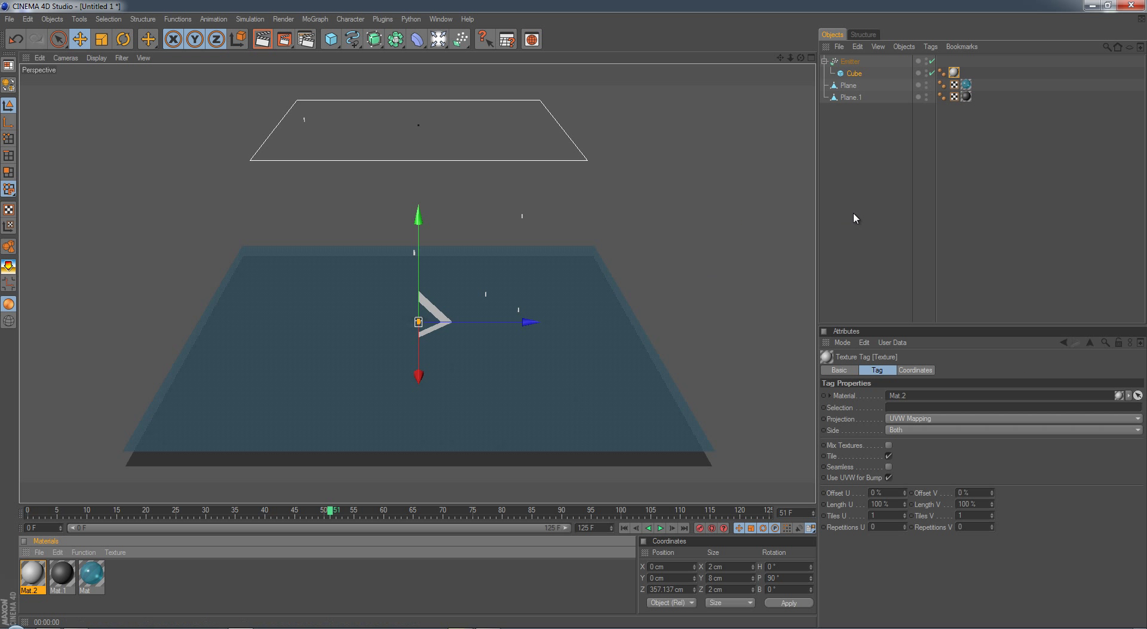
left_click(878, 216)
left_click(659, 528)
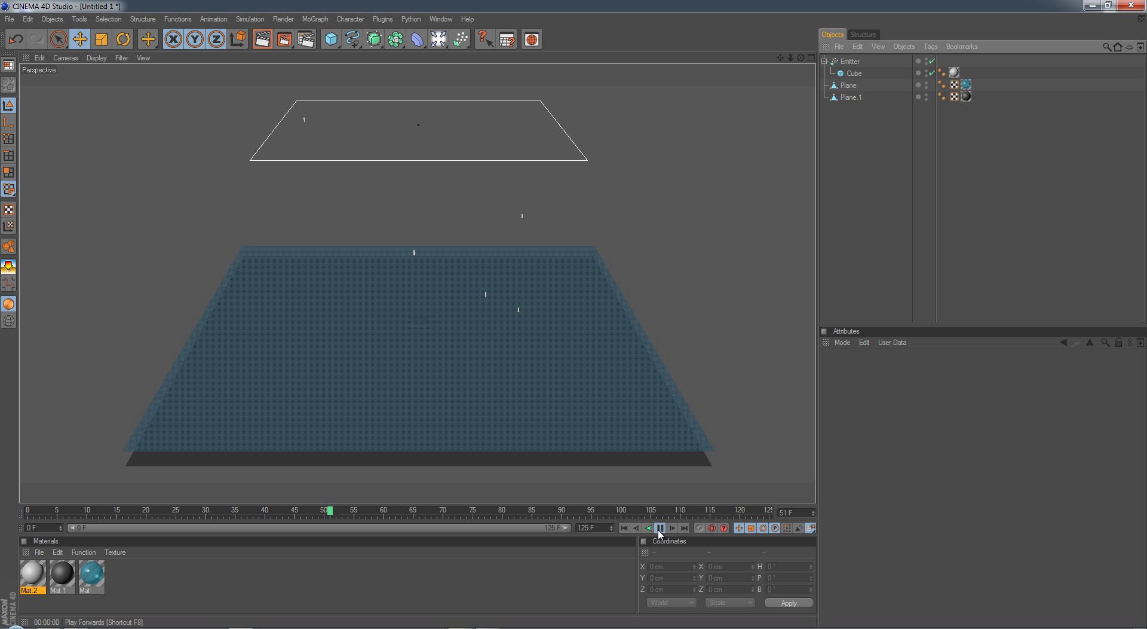
left_click(660, 529)
Play the rendered test movie from the start, then pause and rewind it
left_click(636, 528)
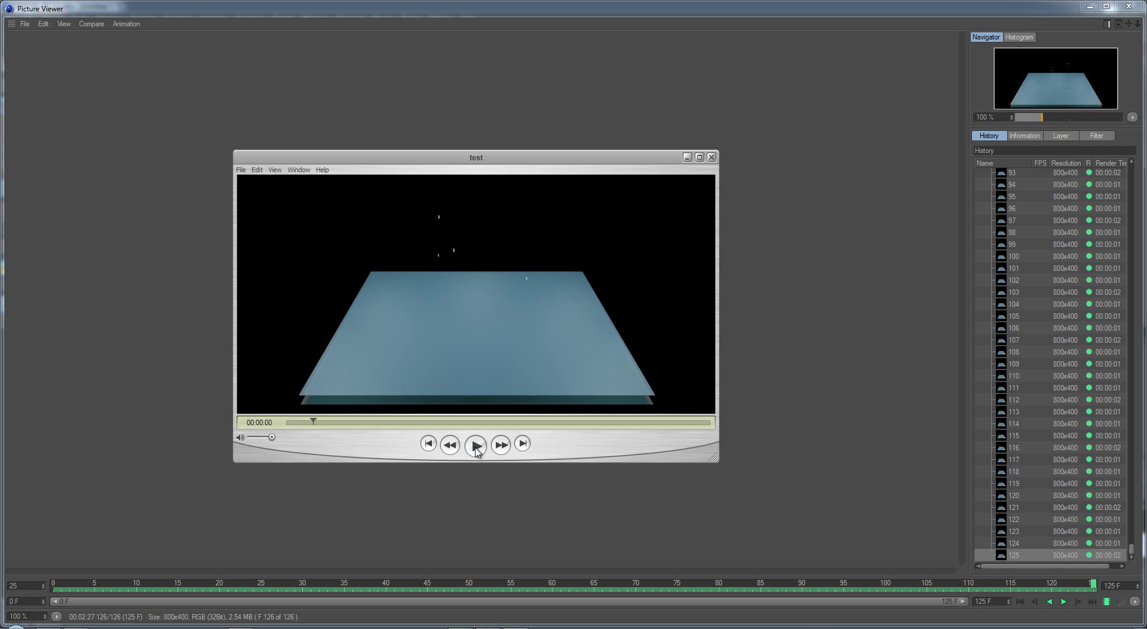
left_click(428, 447)
left_click(477, 451)
left_click(476, 447)
left_click(428, 443)
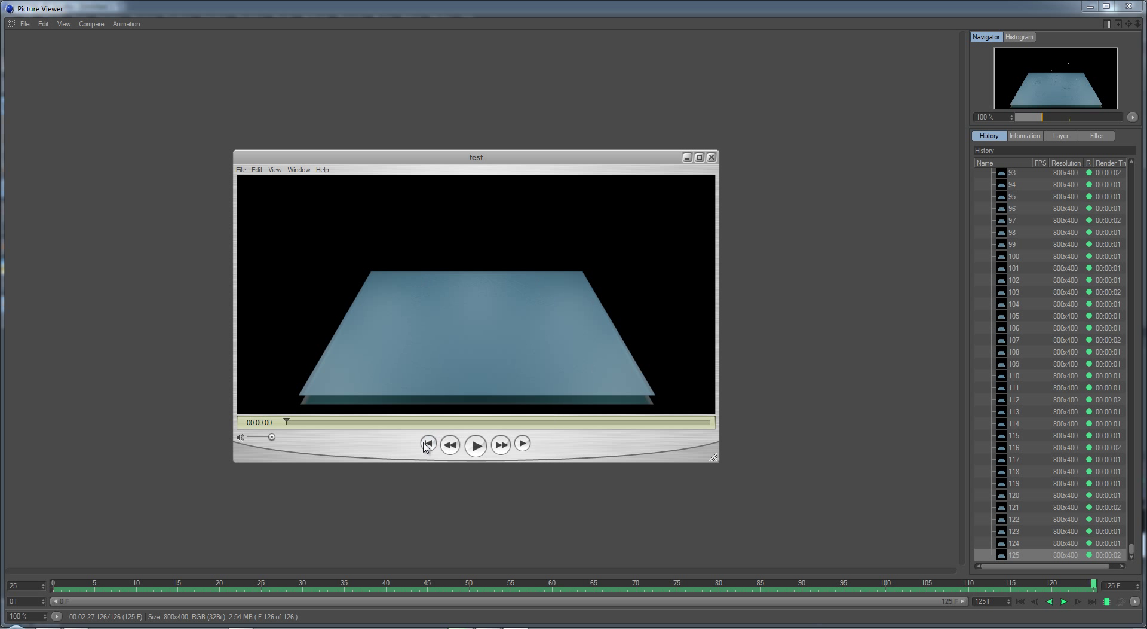